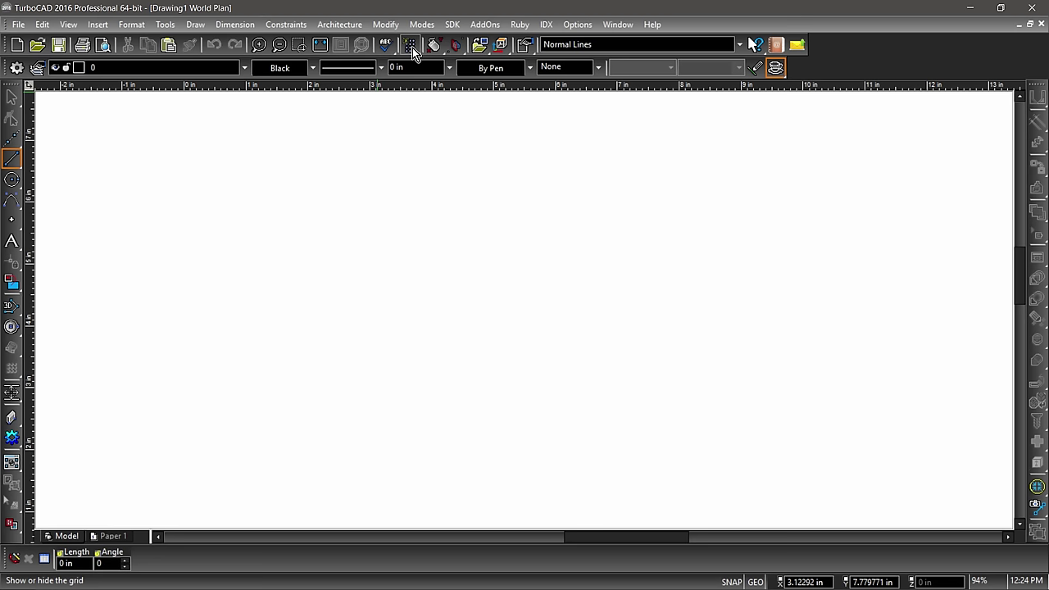
Display the one-inch grid and pull the grid and snap options out as a floating toolbar.
{"action": "left_click", "coordinate": [411, 46]}
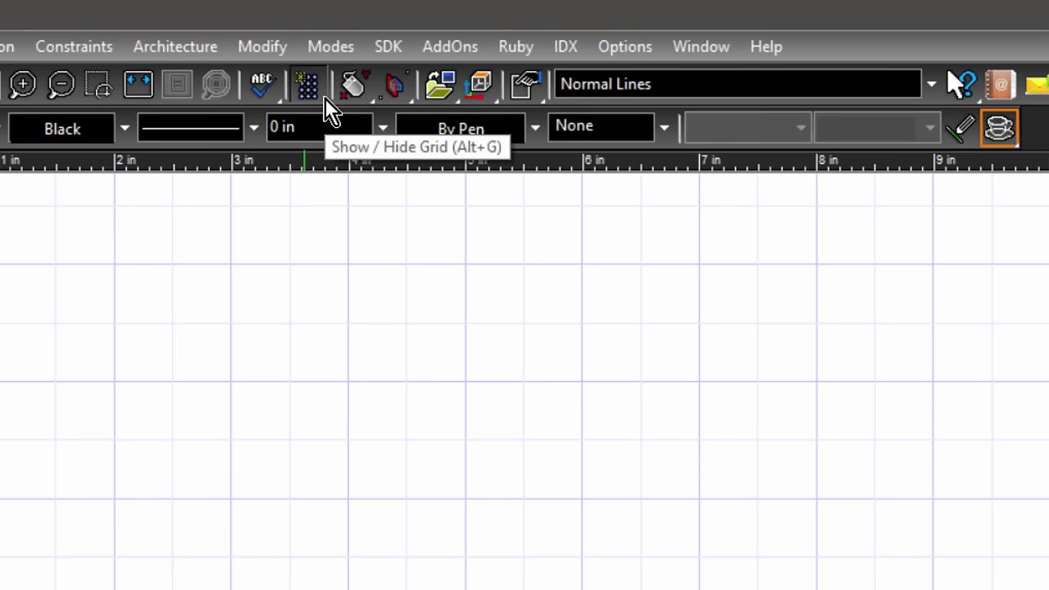
{"action": "left_click", "coordinate": [324, 97]}
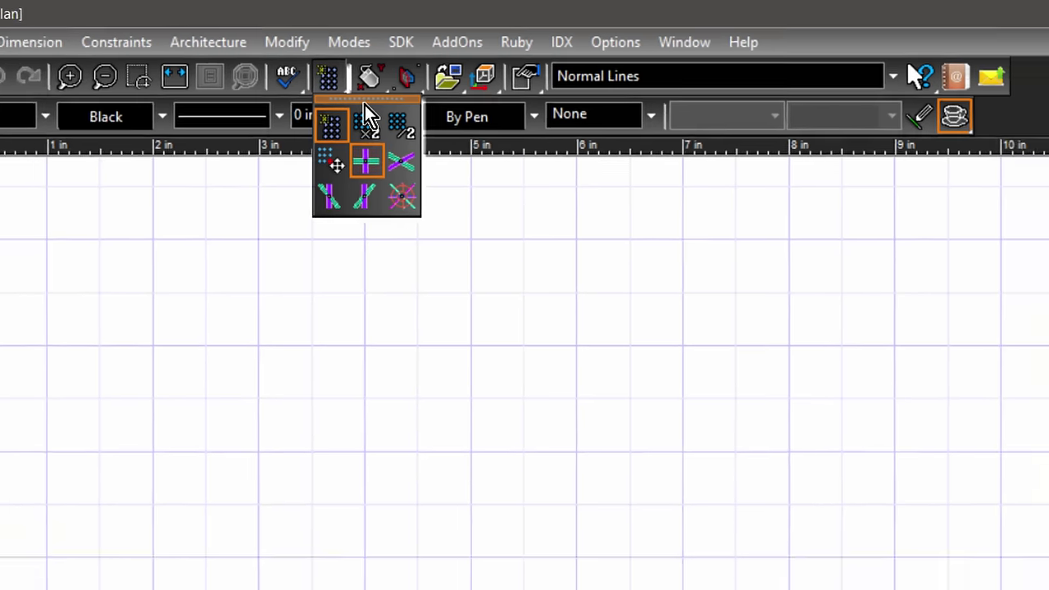
{"action": "left_click_drag", "start_coordinate": [347, 114], "coordinate": [1048, 91]}
Dock the floating grid toolbar into the top toolbar row.
{"action": "left_click_drag", "start_coordinate": [916, 49], "coordinate": [882, 28]}
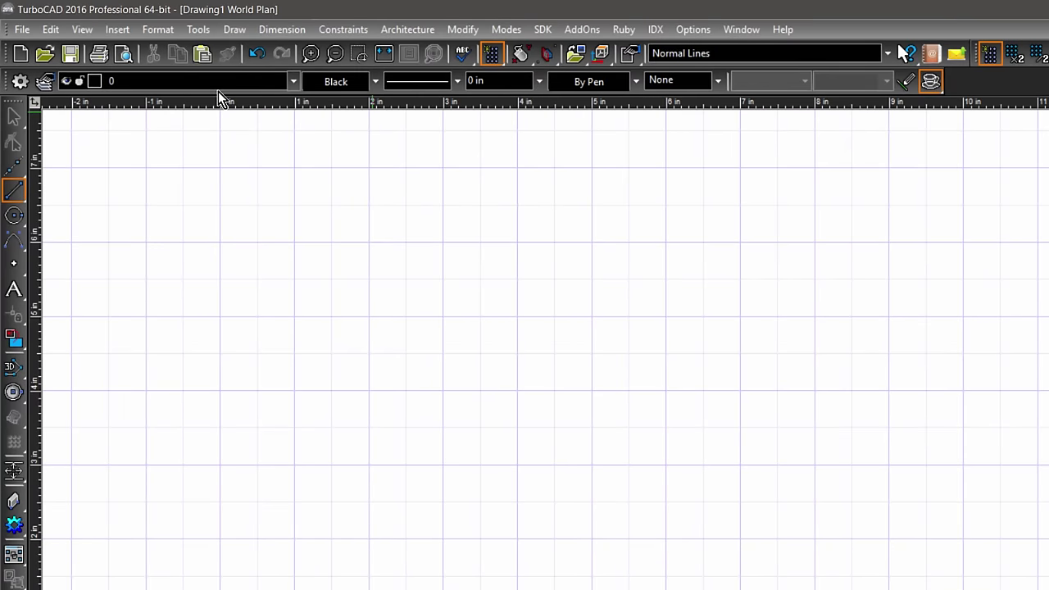
Set the property bar to Red colour, a dashed pattern and 0.02 in line width.
{"action": "left_click", "coordinate": [373, 85]}
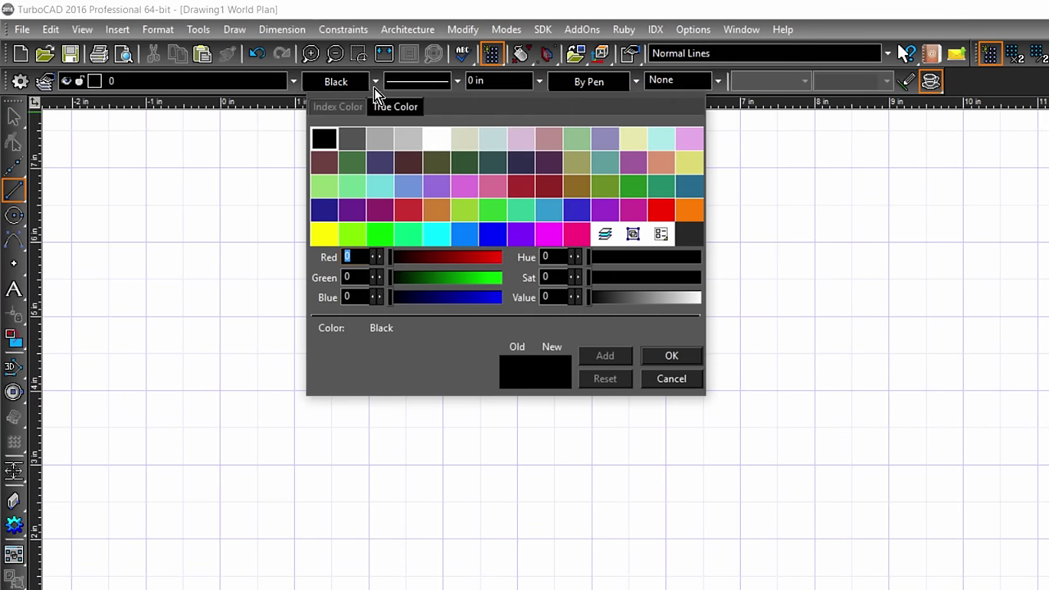
{"action": "left_click", "coordinate": [666, 213]}
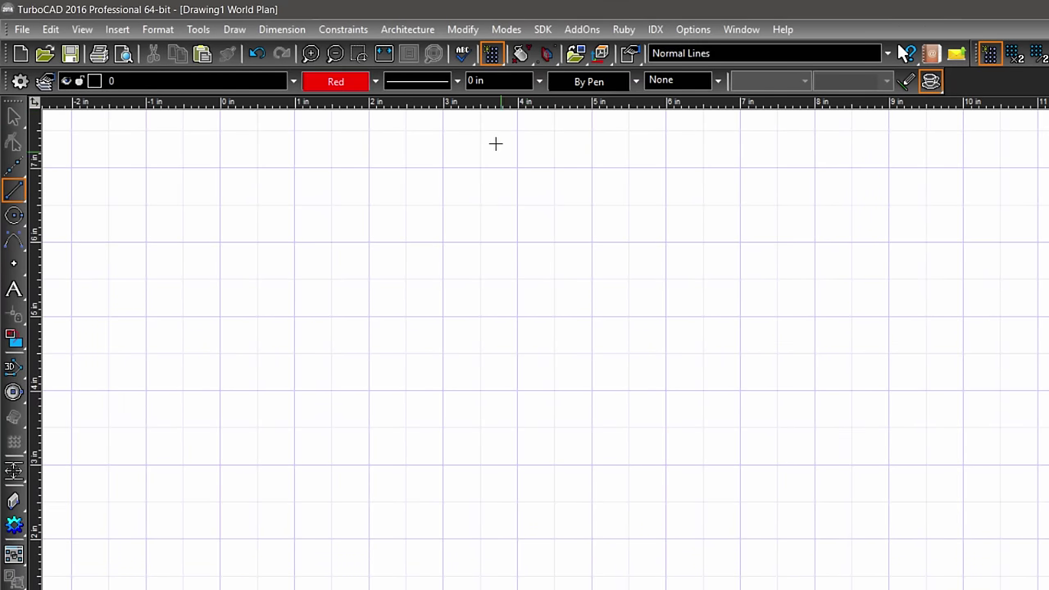
{"action": "left_click", "coordinate": [456, 81]}
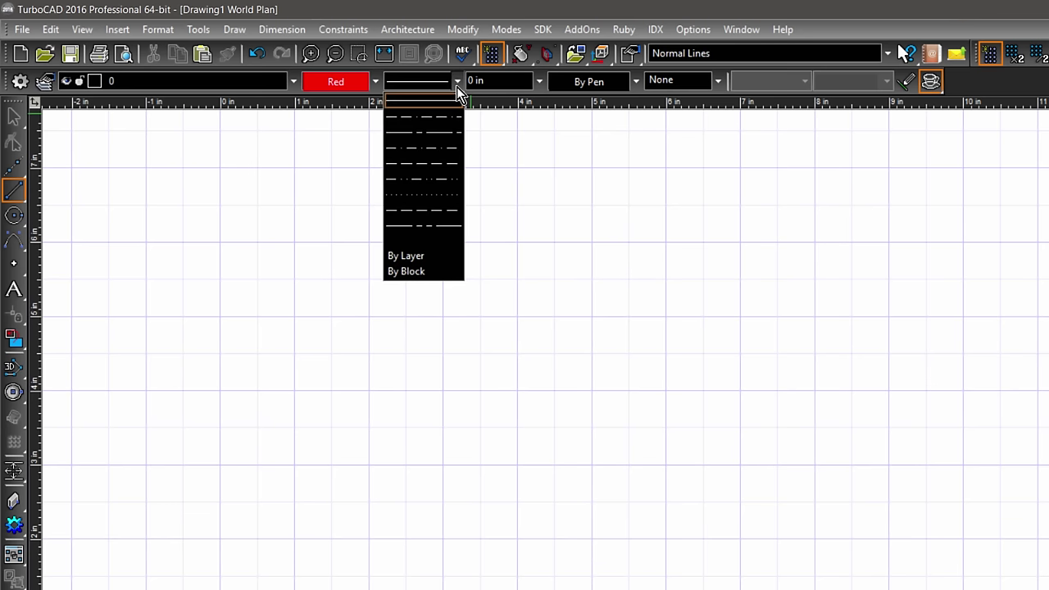
{"action": "left_click", "coordinate": [442, 211]}
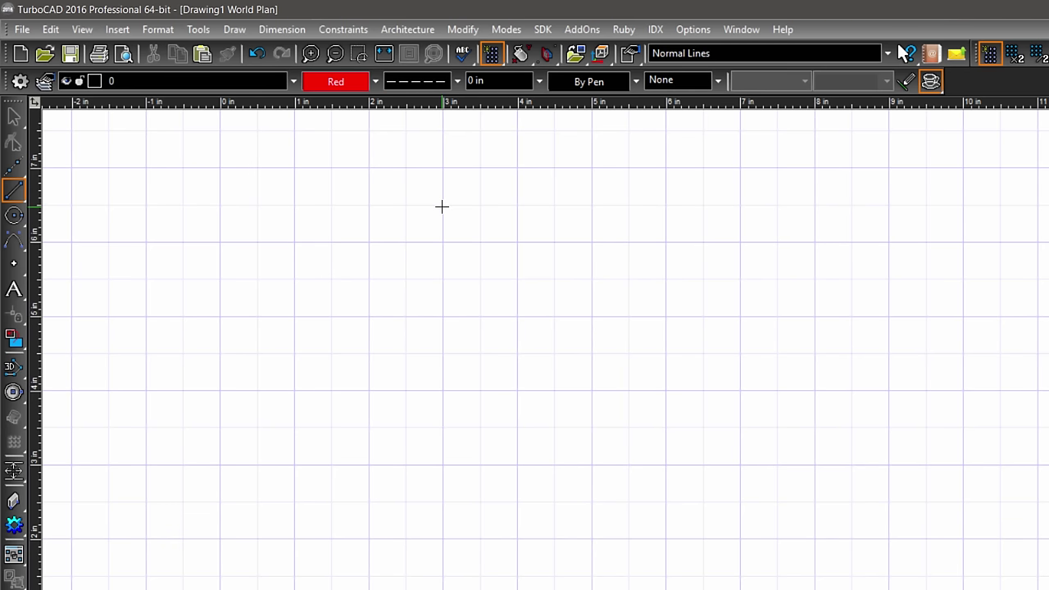
{"action": "left_click", "coordinate": [540, 81]}
{"action": "left_click", "coordinate": [503, 133]}
Switch on Grid snap and place a new line's start point on a grid point.
{"action": "left_click", "coordinate": [530, 58]}
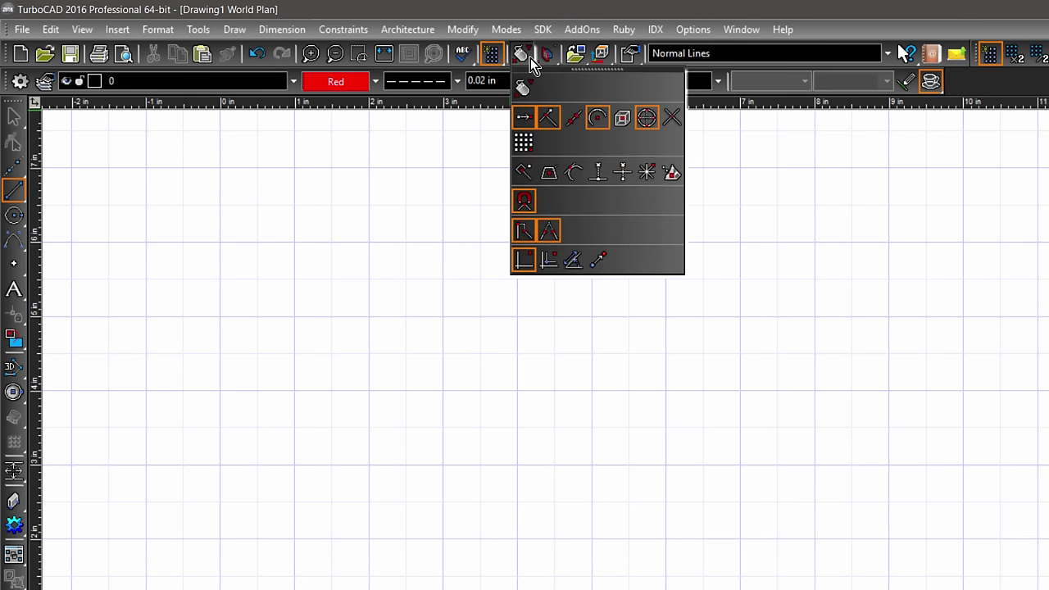
{"action": "left_click", "coordinate": [525, 143]}
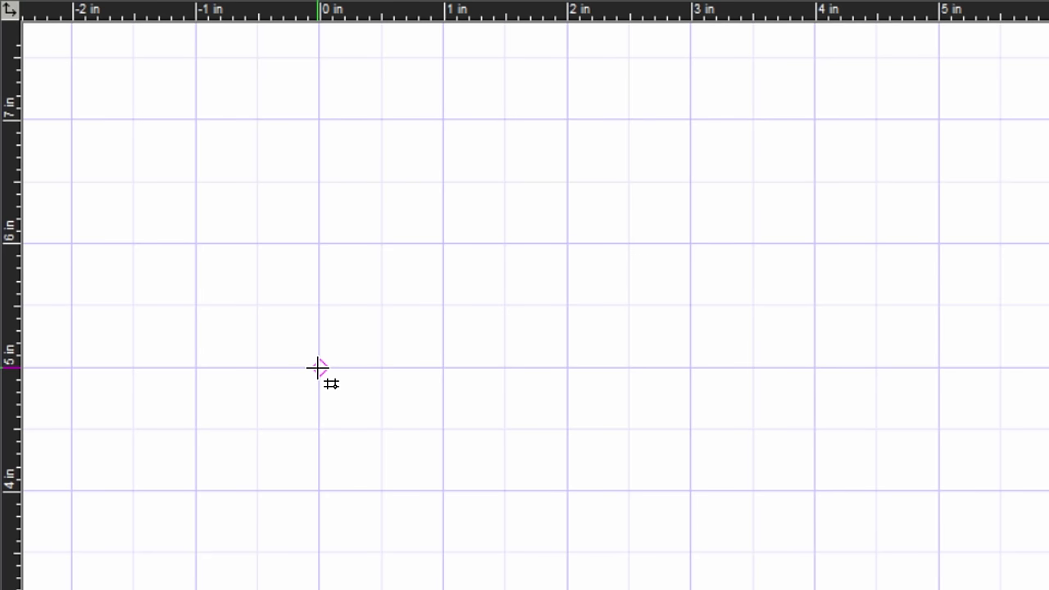
{"action": "left_click", "coordinate": [318, 367]}
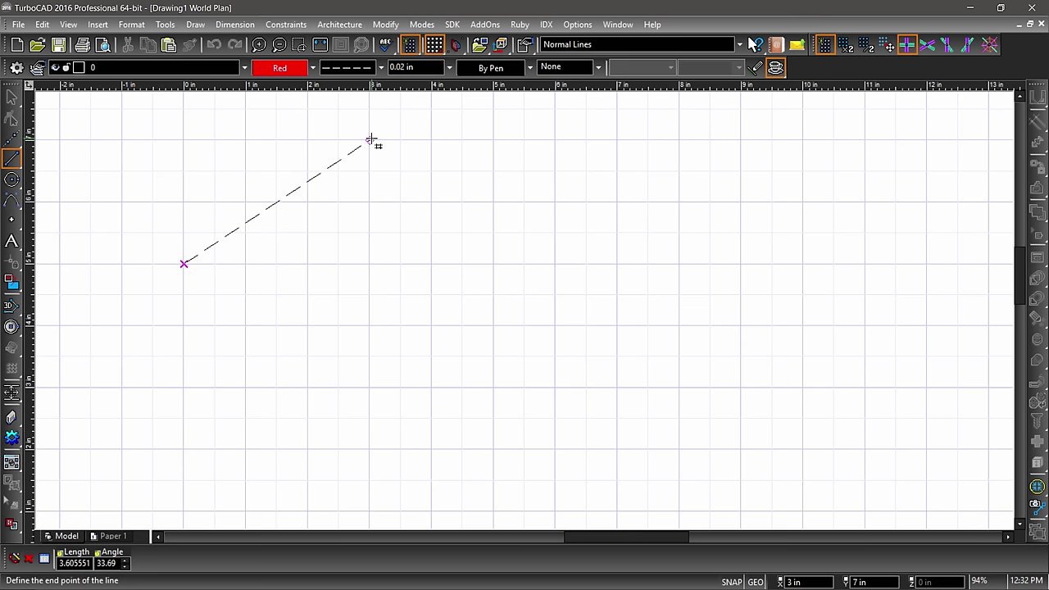
Finish the diagonal dashed line and draw a horizontal dashed line lower on the page.
{"action": "left_click", "coordinate": [370, 140]}
{"action": "left_click", "coordinate": [617, 449]}
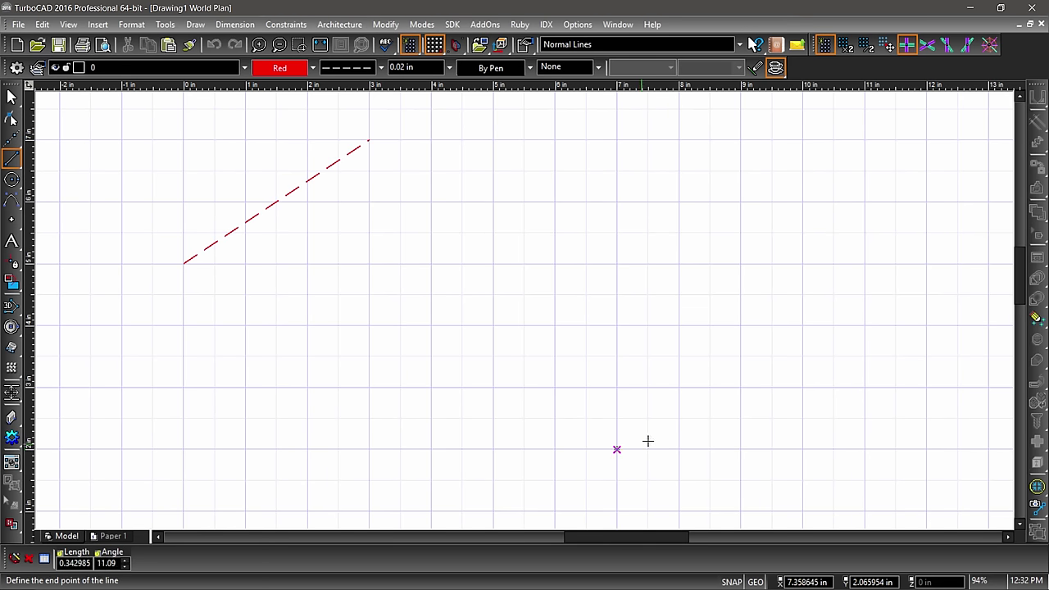
{"action": "left_click", "coordinate": [928, 448]}
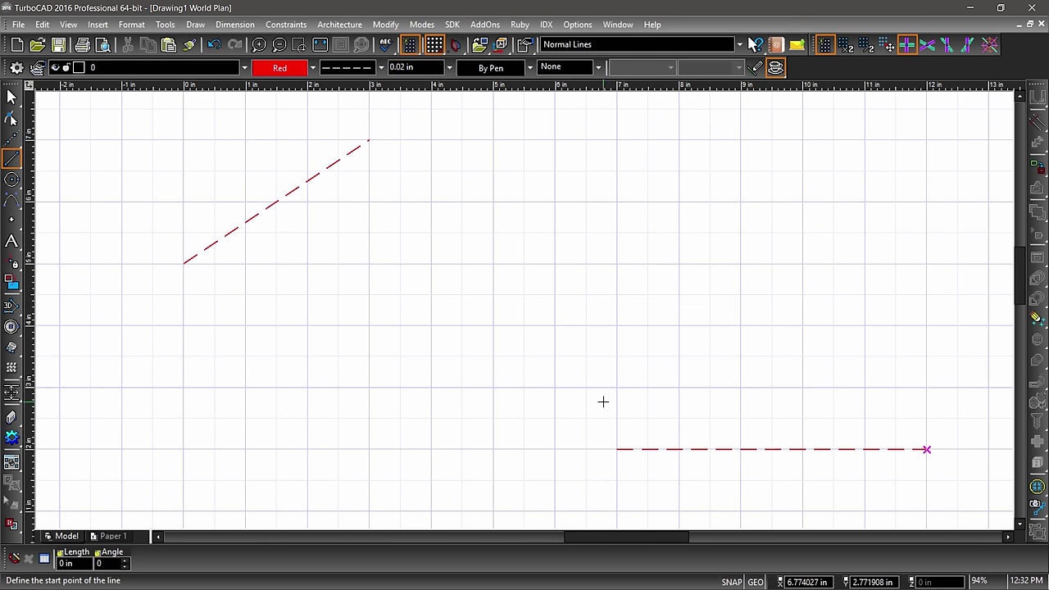
{"action": "scroll", "coordinate": [604, 402], "scroll_direction": "down", "scroll_amount": 5}
{"action": "scroll", "coordinate": [525, 310], "scroll_direction": "up", "scroll_amount": 8}
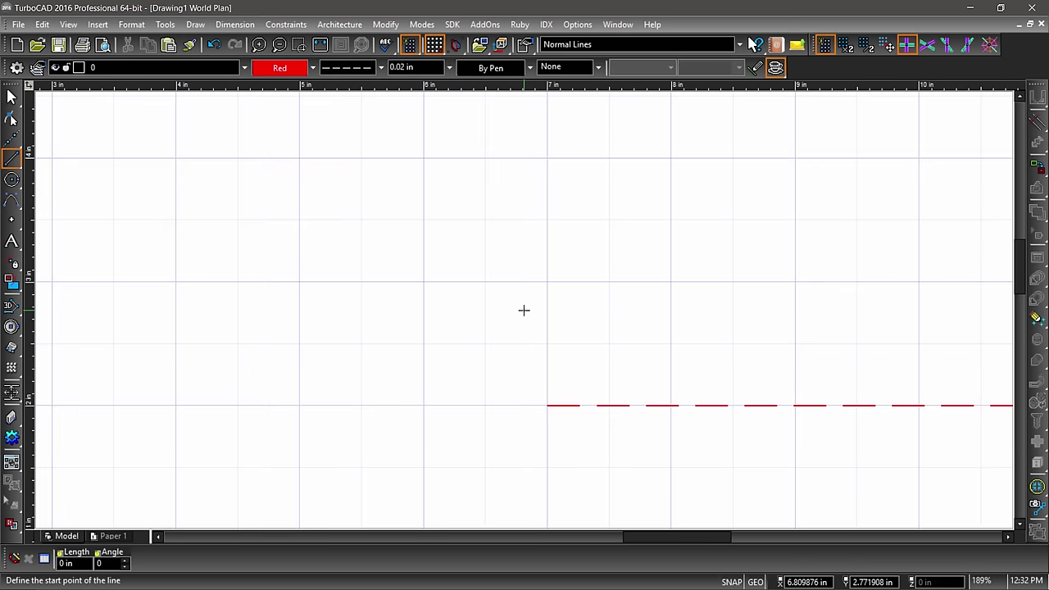
{"action": "scroll", "coordinate": [524, 309], "scroll_direction": "down", "scroll_amount": 5}
Draw three more dashed lines: one down-left from the diagonal, a short slanted one, and a long top one.
{"action": "left_click", "coordinate": [315, 241]}
{"action": "left_click", "coordinate": [283, 334]}
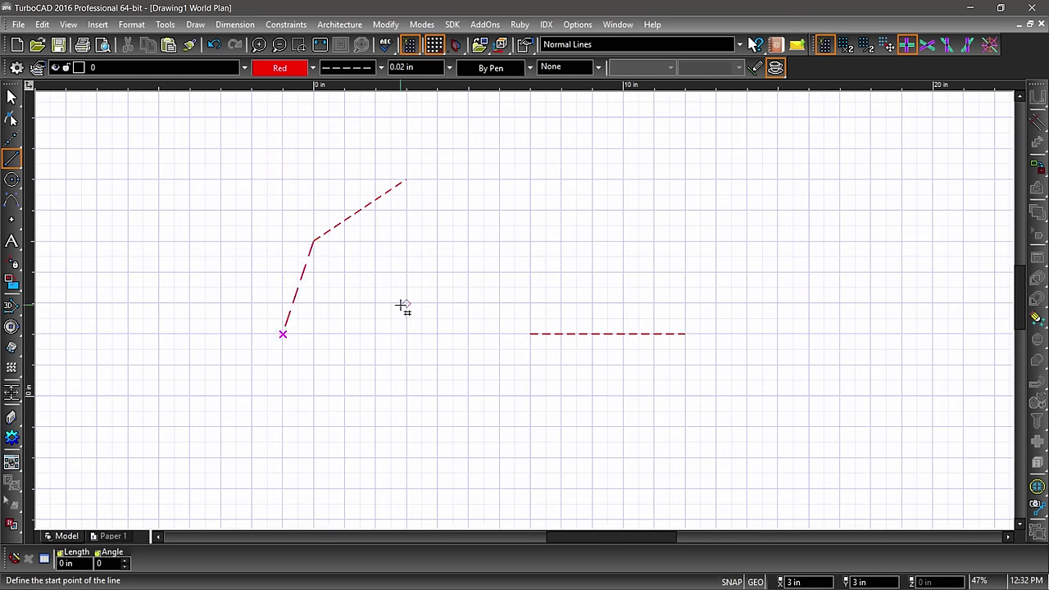
{"action": "scroll", "coordinate": [522, 305], "scroll_direction": "down", "scroll_amount": 2}
{"action": "scroll", "coordinate": [523, 311], "scroll_direction": "up", "scroll_amount": 5}
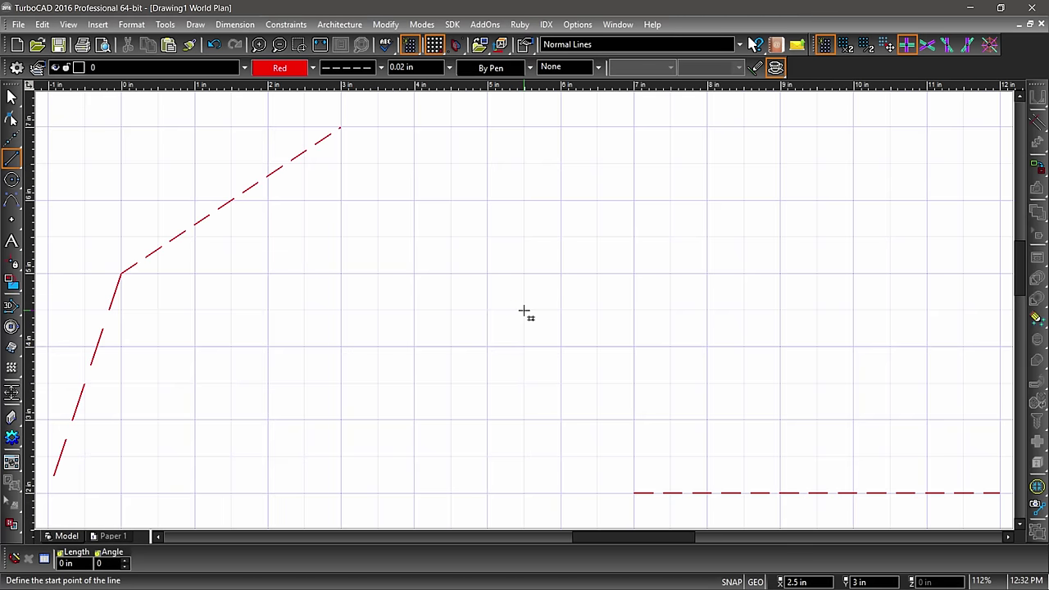
{"action": "scroll", "coordinate": [524, 312], "scroll_direction": "down", "scroll_amount": 2}
{"action": "left_click", "coordinate": [525, 310]}
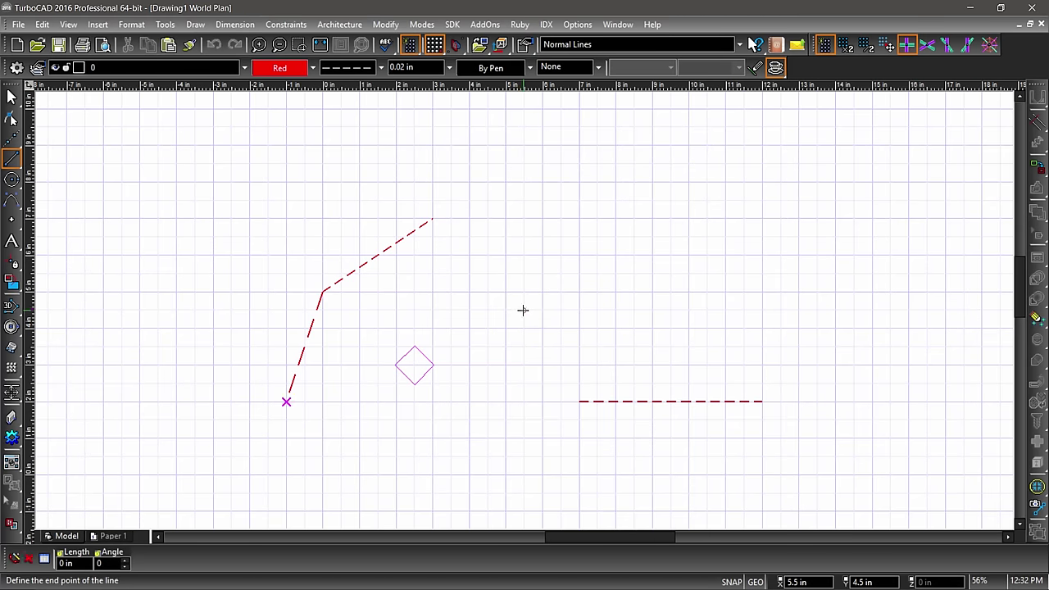
{"action": "left_click", "coordinate": [670, 257]}
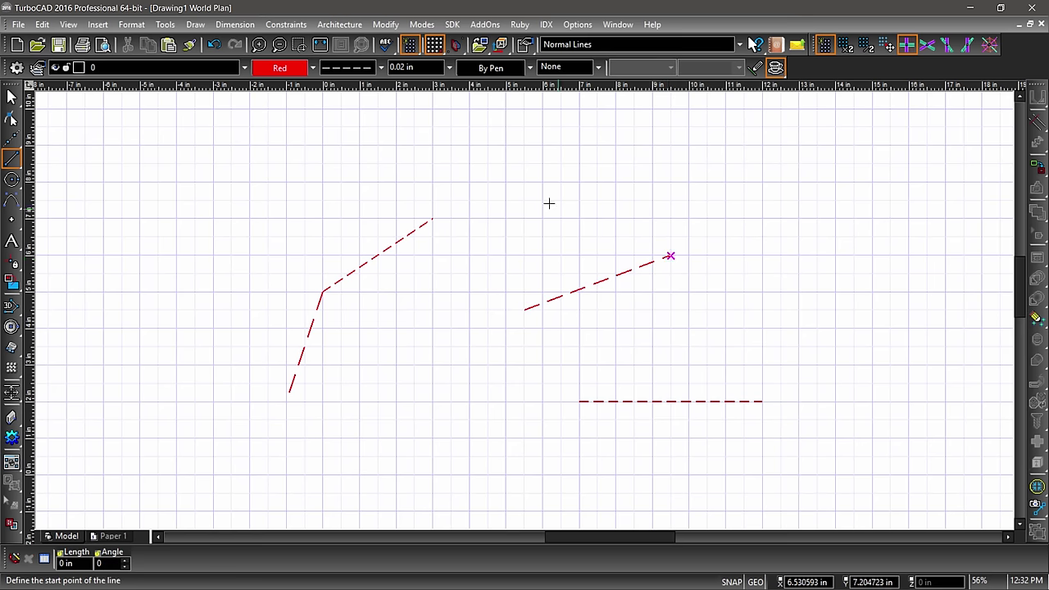
{"action": "left_click", "coordinate": [474, 146]}
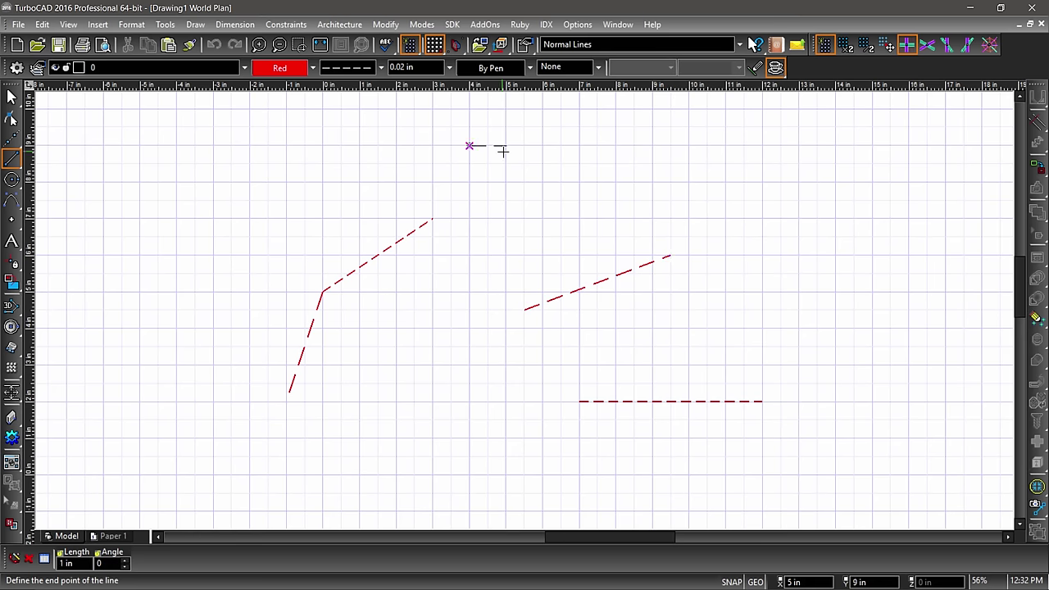
{"action": "left_click", "coordinate": [762, 219]}
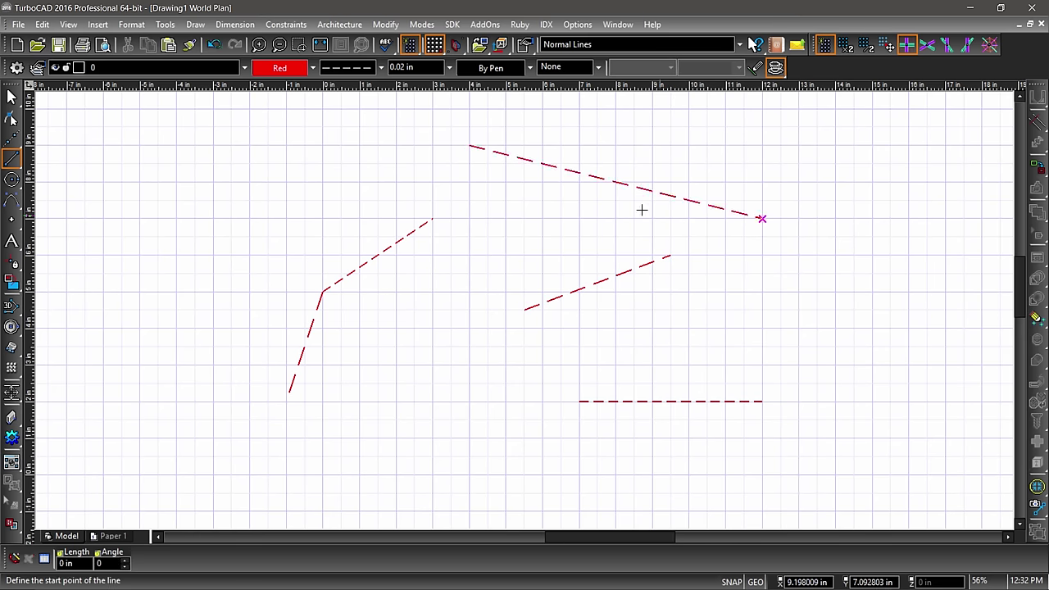
With a one-time Grid local snap, draw a vertical line from the top line and a 5.5 in horizontal line to the left corner.
{"action": "right_click", "coordinate": [543, 163]}
{"action": "mouse_move", "coordinate": [610, 234]}
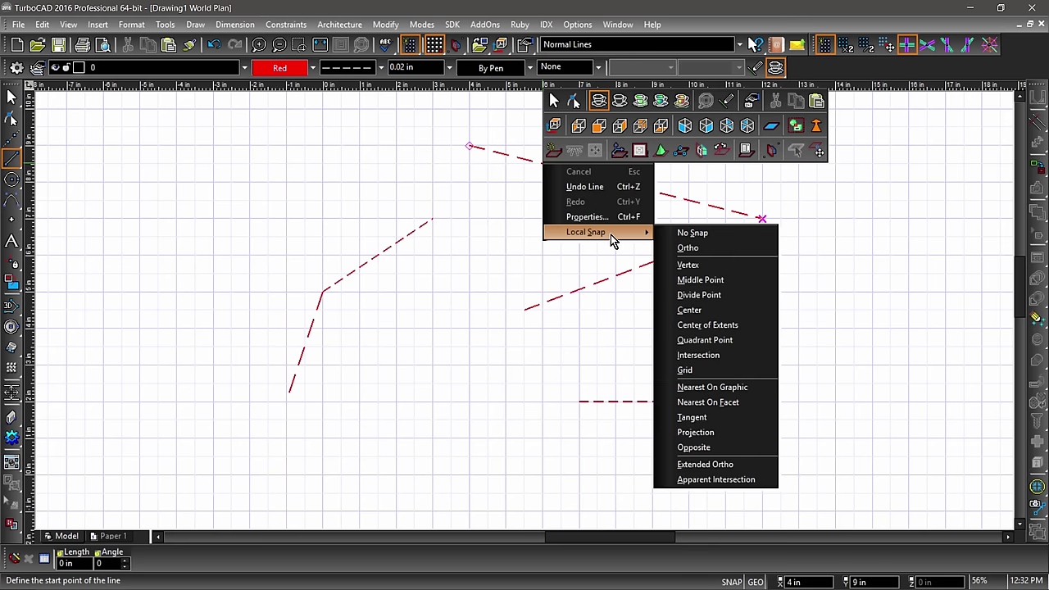
{"action": "left_click", "coordinate": [693, 372]}
{"action": "left_click", "coordinate": [542, 165]}
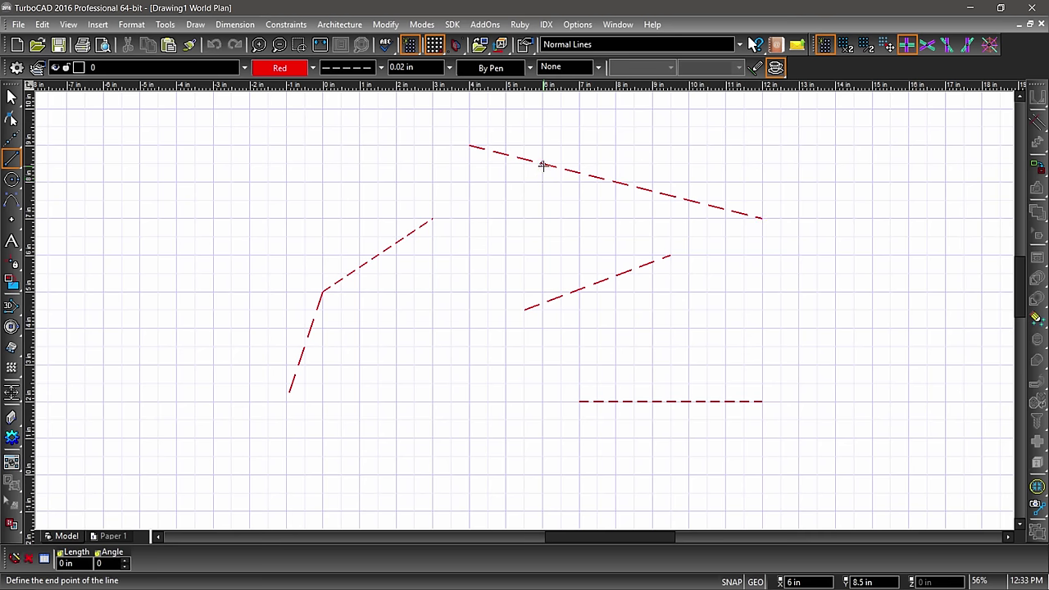
{"action": "left_click", "coordinate": [543, 292]}
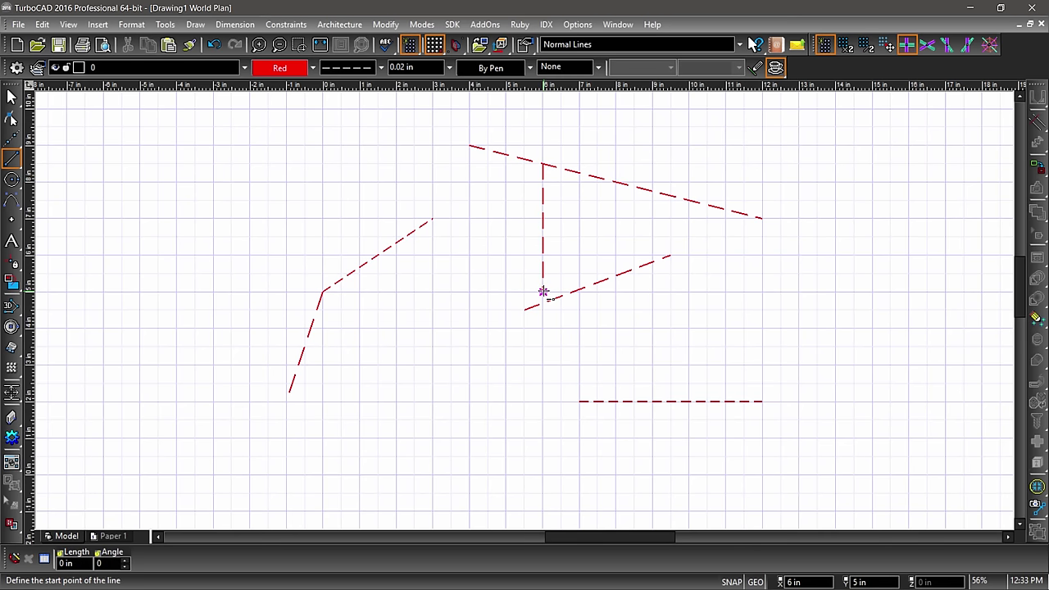
{"action": "left_click", "coordinate": [324, 293]}
{"action": "scroll", "coordinate": [524, 309], "scroll_direction": "down", "scroll_amount": 4}
{"action": "scroll", "coordinate": [527, 308], "scroll_direction": "up", "scroll_amount": 7}
{"action": "scroll", "coordinate": [524, 311], "scroll_direction": "down", "scroll_amount": 1}
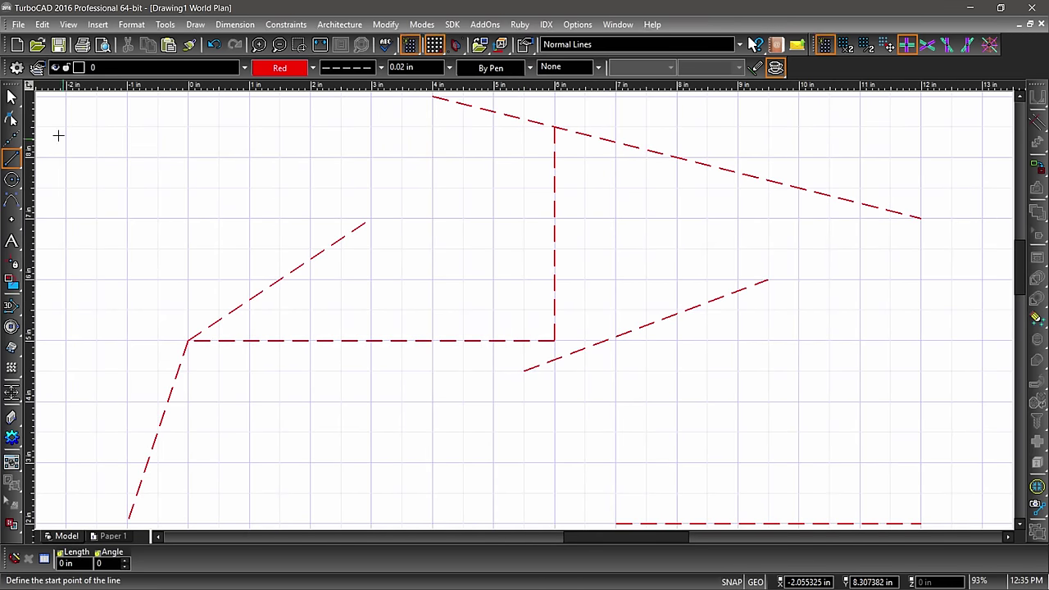
{"action": "left_click", "coordinate": [13, 97]}
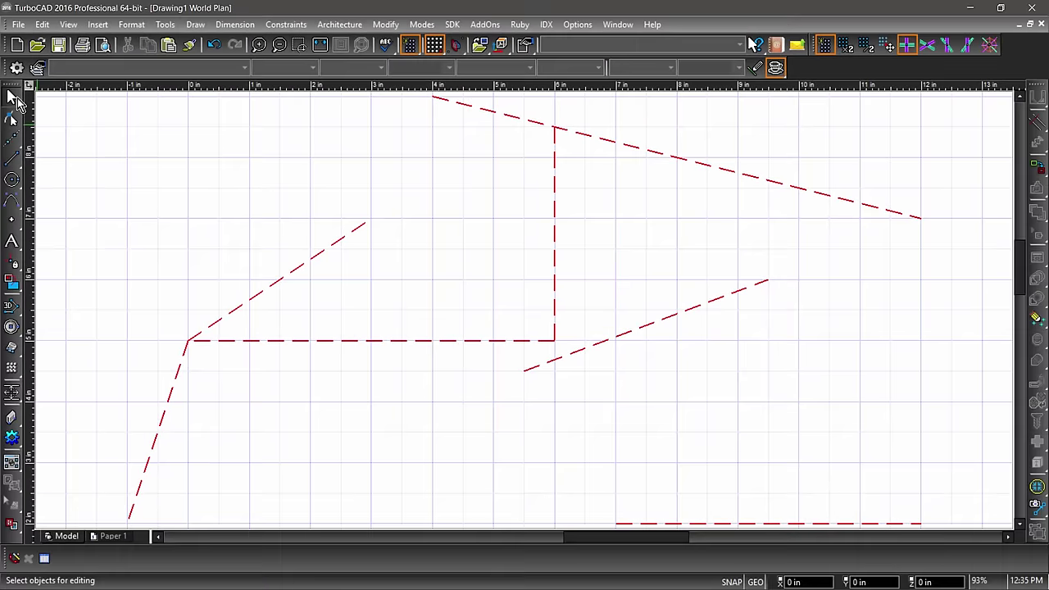
Delete the bottom dashed line, then window-select and delete the rectangle and all remaining dashed lines.
{"action": "left_click", "coordinate": [13, 97]}
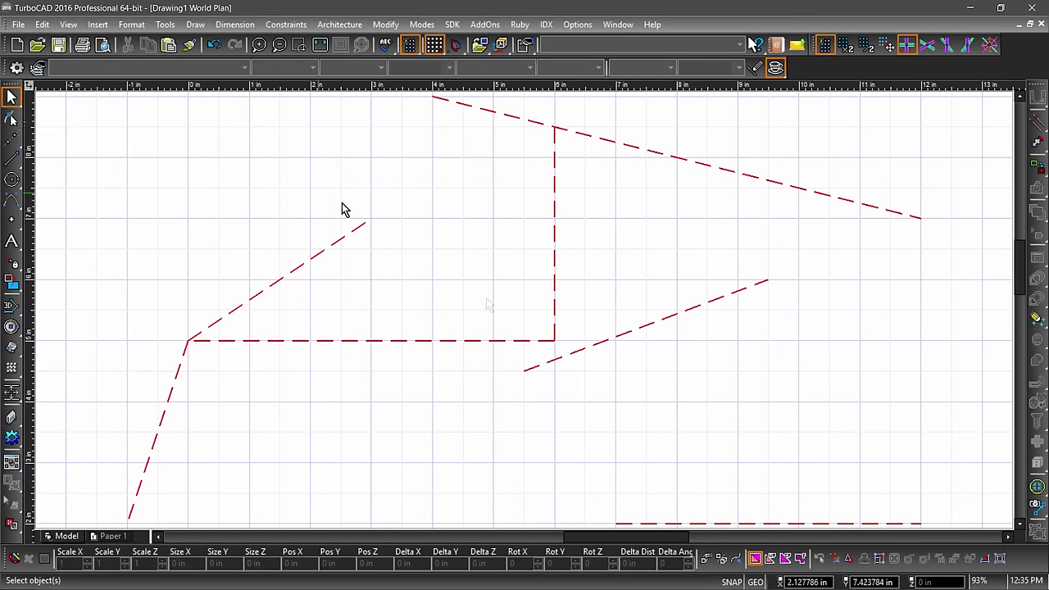
{"action": "left_click", "coordinate": [702, 522]}
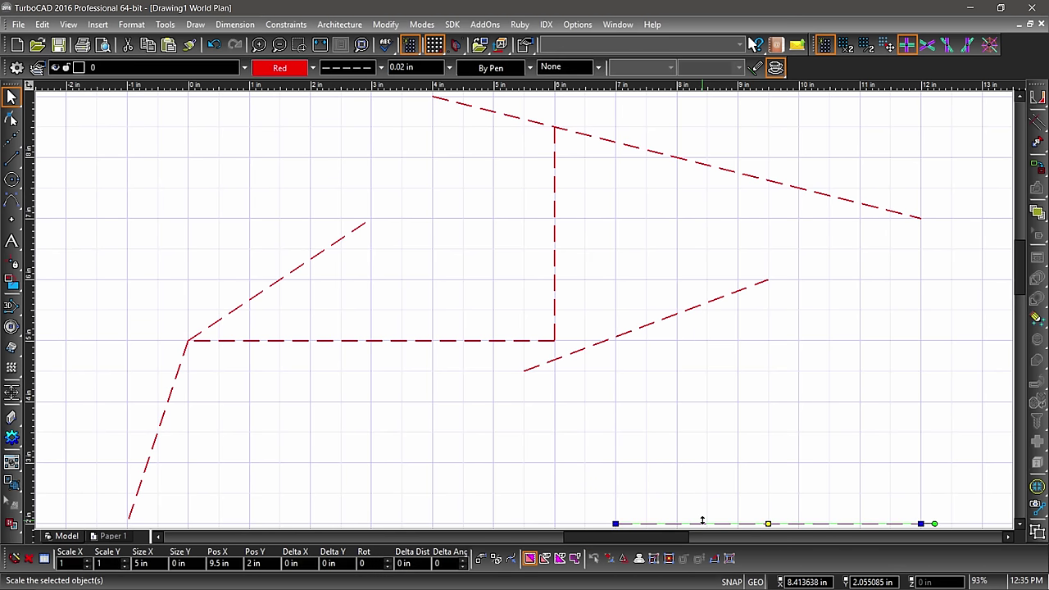
{"action": "key", "text": "Delete"}
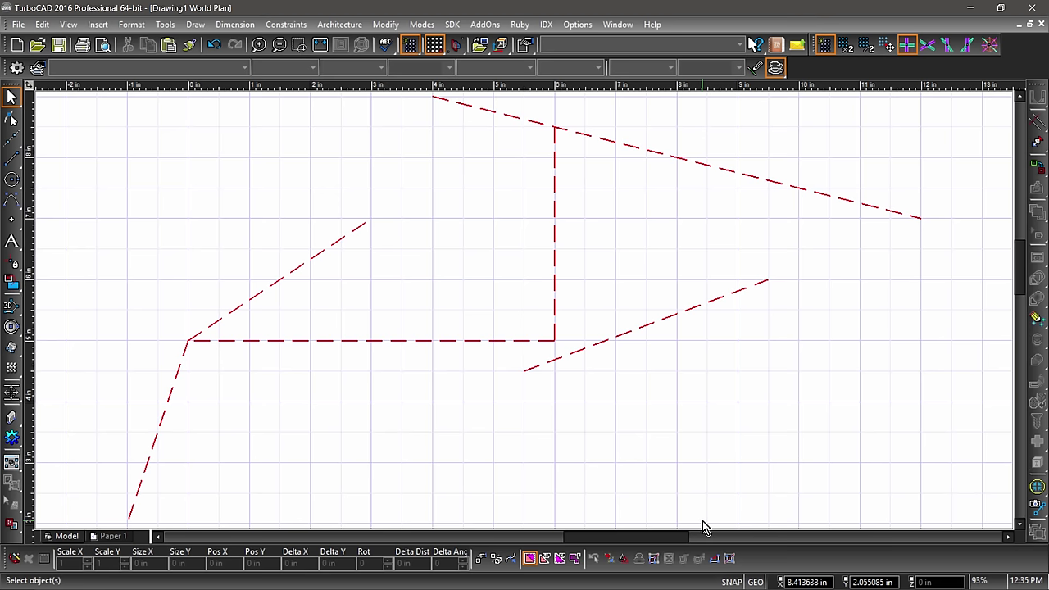
{"action": "mouse_move", "coordinate": [76, 112]}
{"action": "left_mouse_down"}
{"action": "mouse_move", "coordinate": [292, 246]}
{"action": "mouse_move", "coordinate": [627, 408]}
{"action": "mouse_move", "coordinate": [870, 516]}
{"action": "mouse_move", "coordinate": [954, 521]}
{"action": "left_mouse_up"}
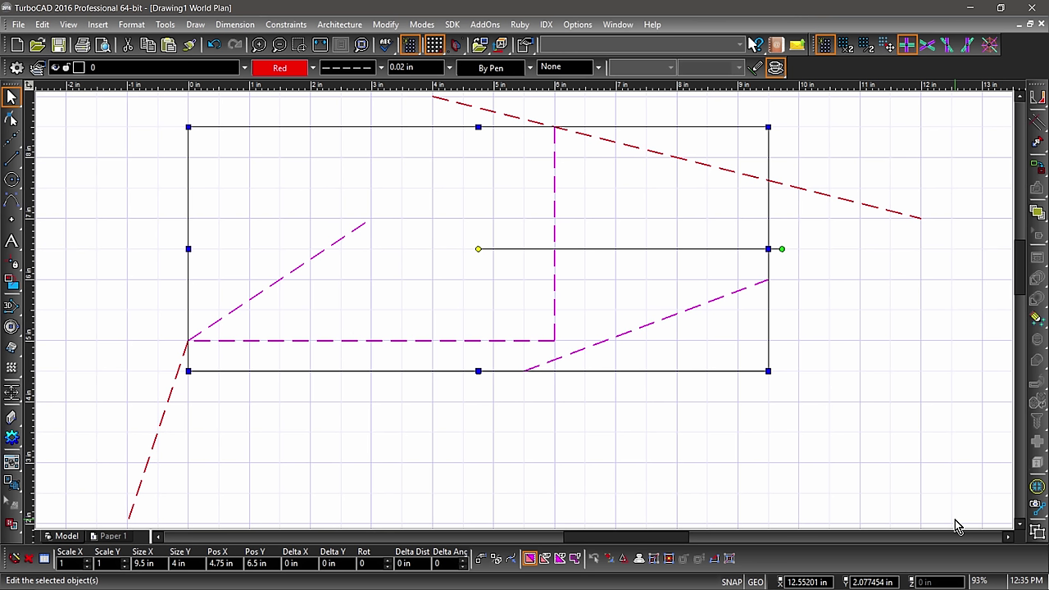
{"action": "key", "text": "Delete"}
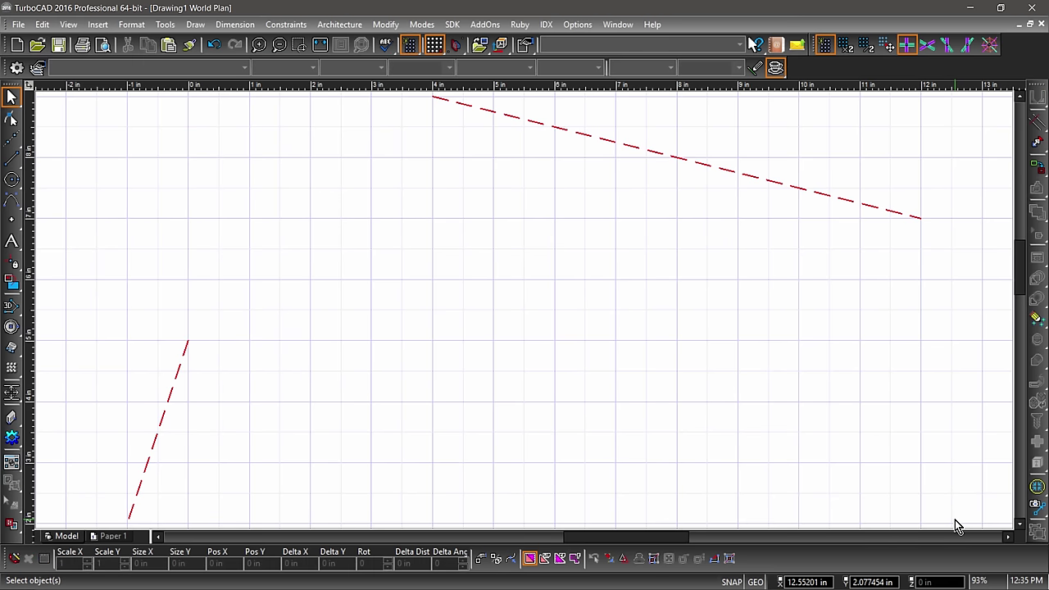
{"action": "left_click_drag", "start_coordinate": [954, 519], "coordinate": [118, 123]}
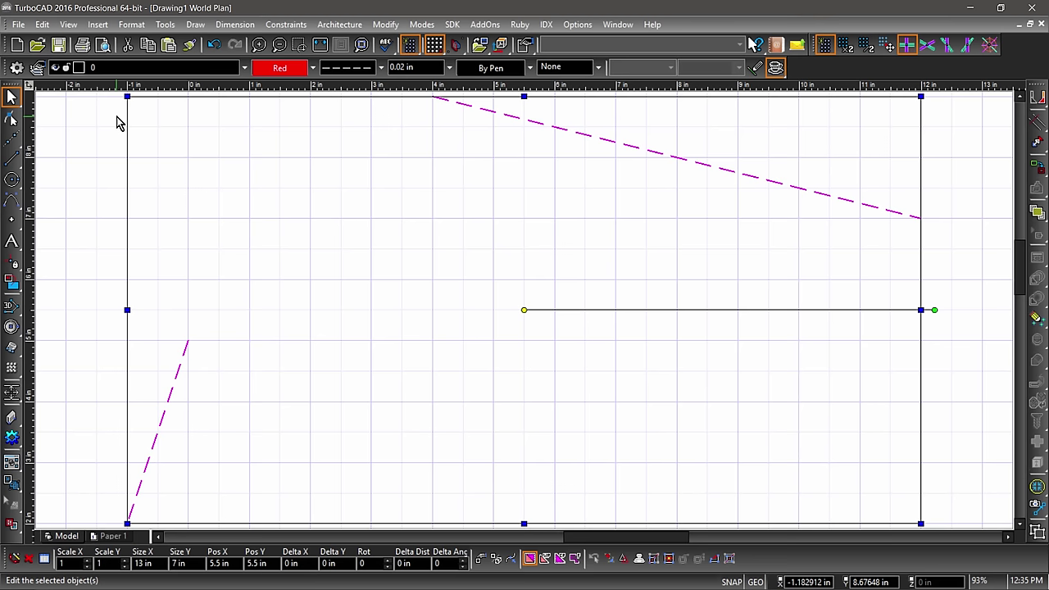
{"action": "key", "text": "Delete"}
{"action": "key", "text": "l"}
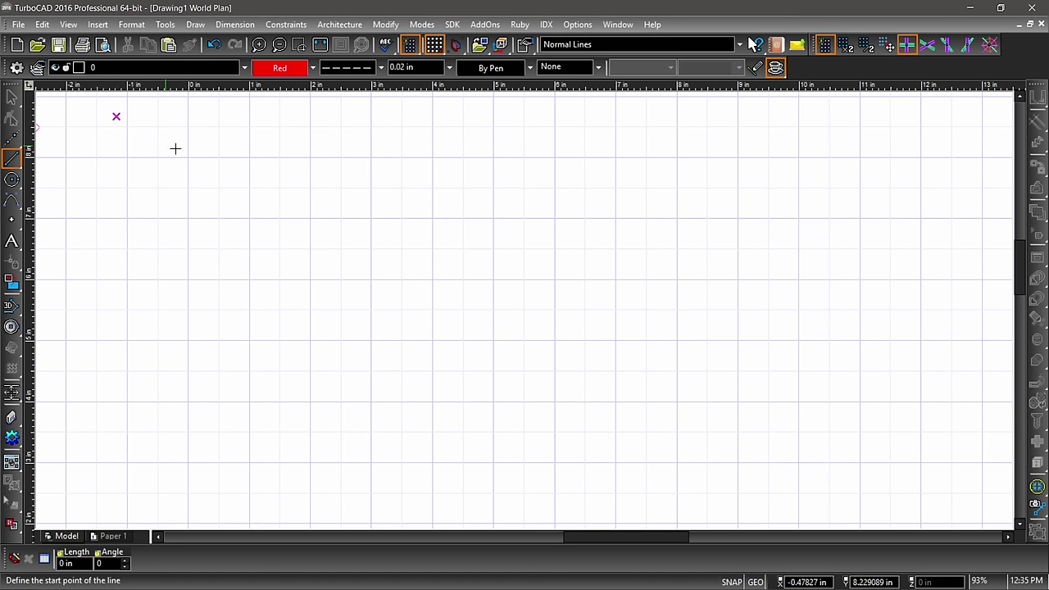
Hide the grid and turn off Snap to Grid.
{"action": "left_click", "coordinate": [416, 46]}
{"action": "left_click", "coordinate": [434, 45]}
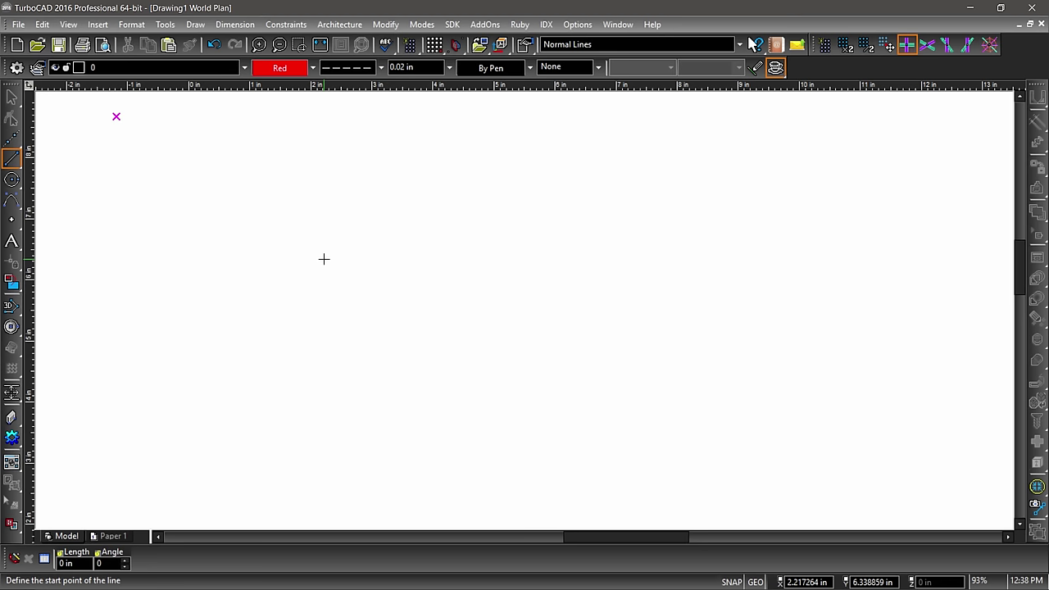
{"action": "left_click", "coordinate": [19, 162]}
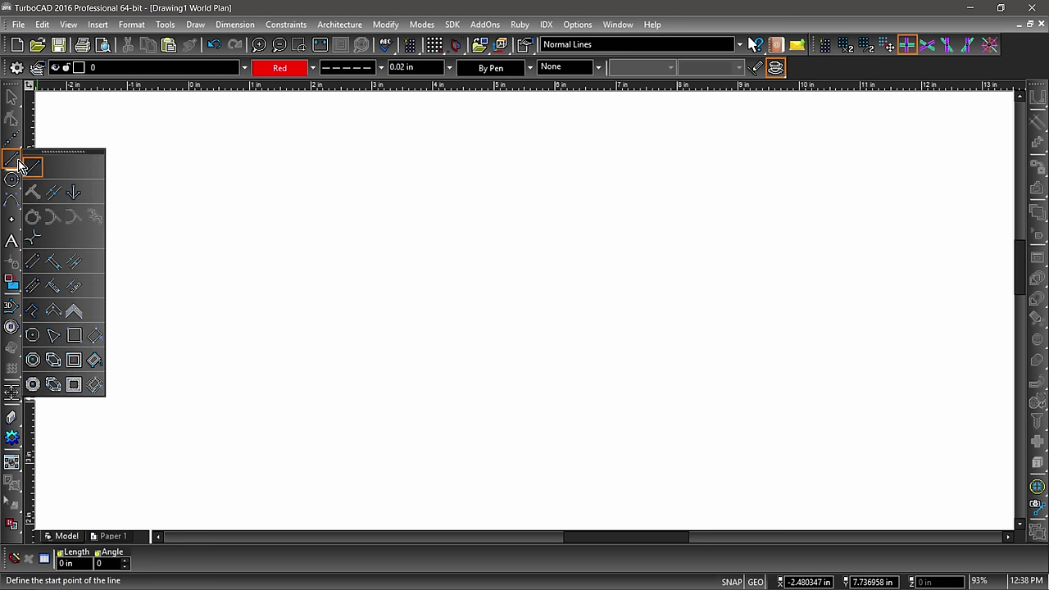
Select the Rectangle tool and review its Pen, Material, 3D and Fill property pages.
{"action": "left_click", "coordinate": [71, 338]}
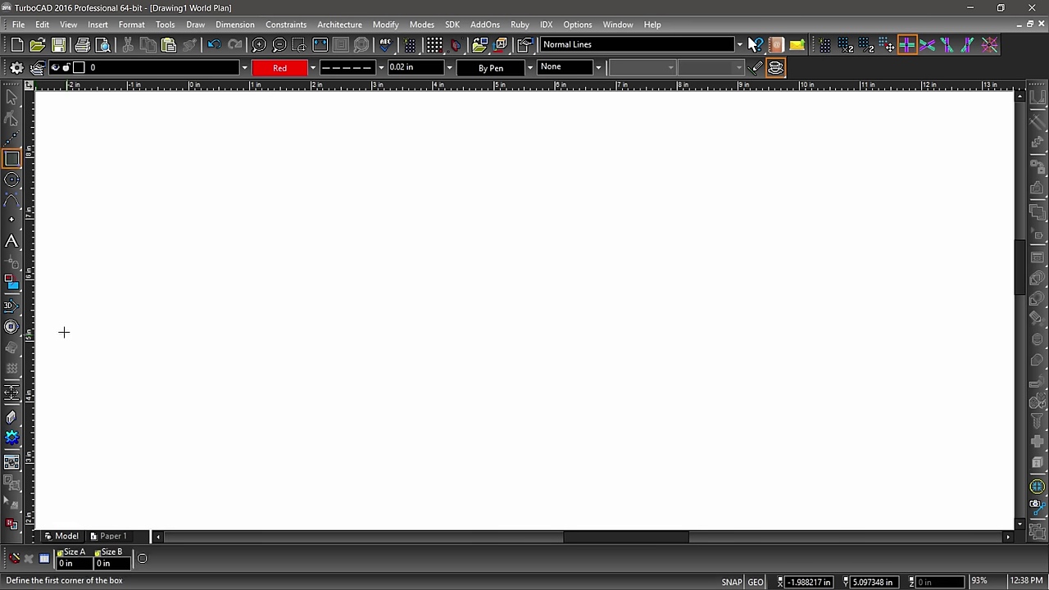
{"action": "double_click", "coordinate": [13, 163]}
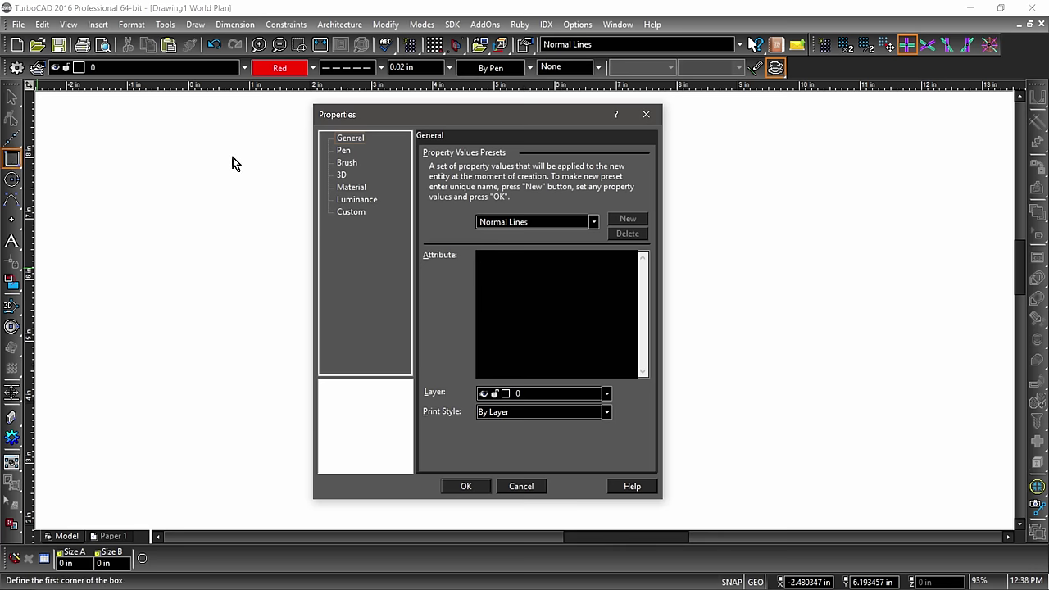
{"action": "left_click", "coordinate": [341, 151]}
{"action": "left_click", "coordinate": [341, 188]}
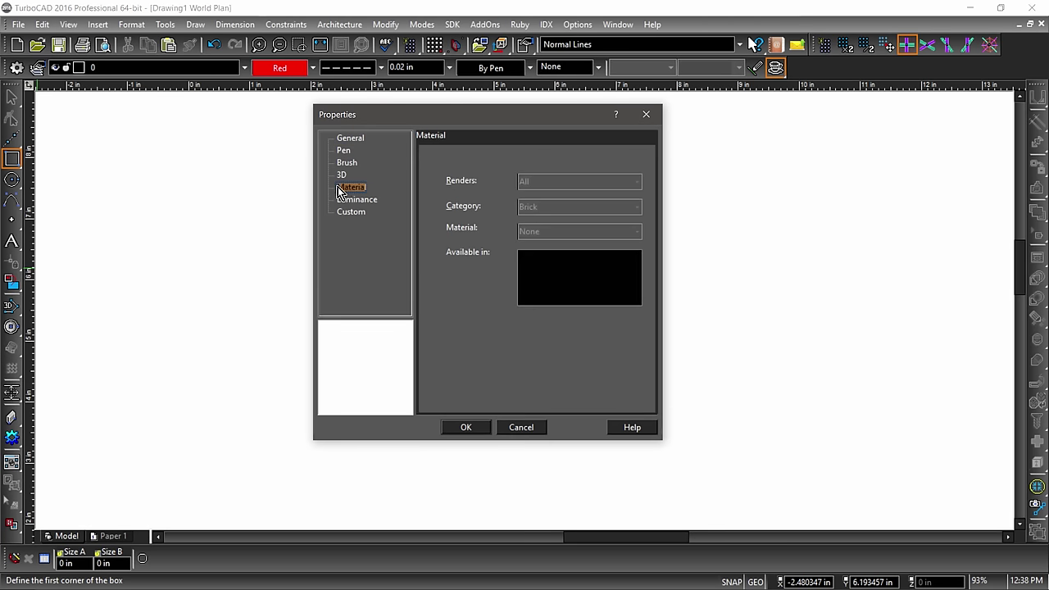
{"action": "left_click", "coordinate": [343, 175]}
{"action": "left_click", "coordinate": [347, 163]}
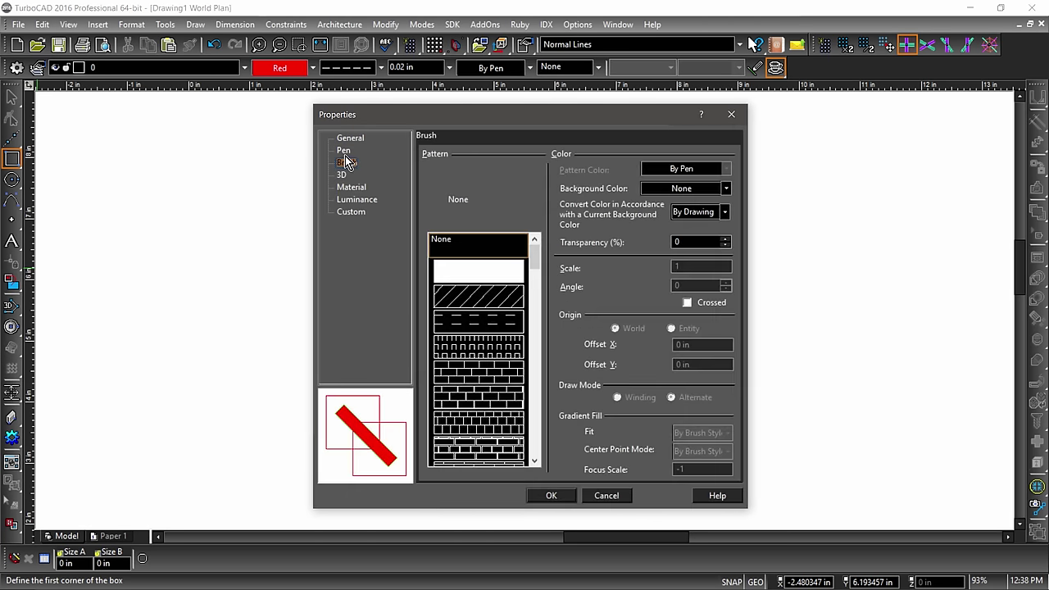
{"action": "left_click", "coordinate": [345, 150]}
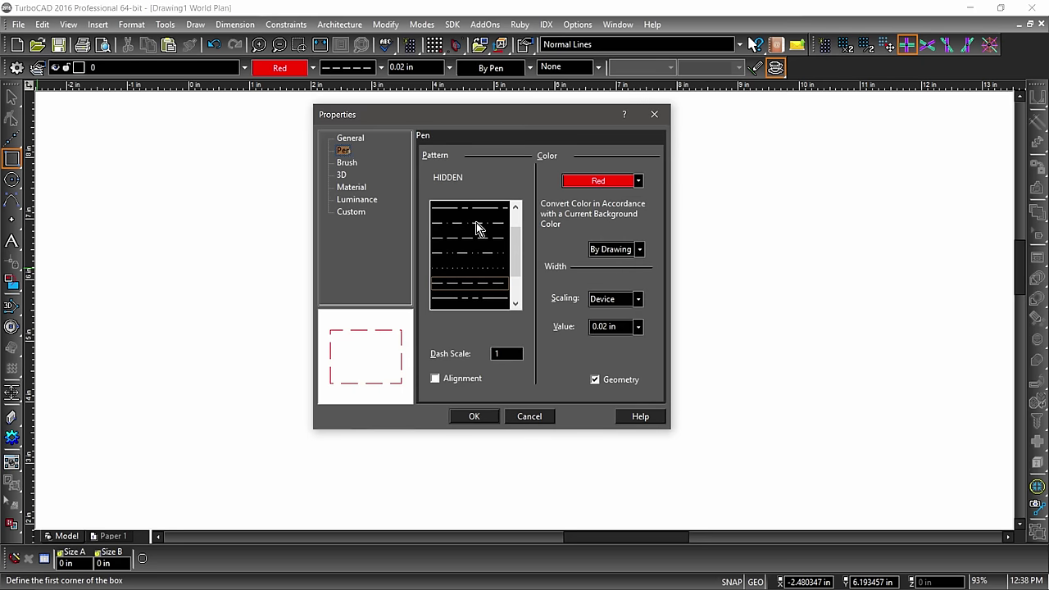
Give rectangles a CONTINUOUS pen pattern, 0 in width and By Layer colour, and confirm.
{"action": "left_click_drag", "start_coordinate": [515, 250], "coordinate": [498, 214]}
{"action": "left_click", "coordinate": [496, 210]}
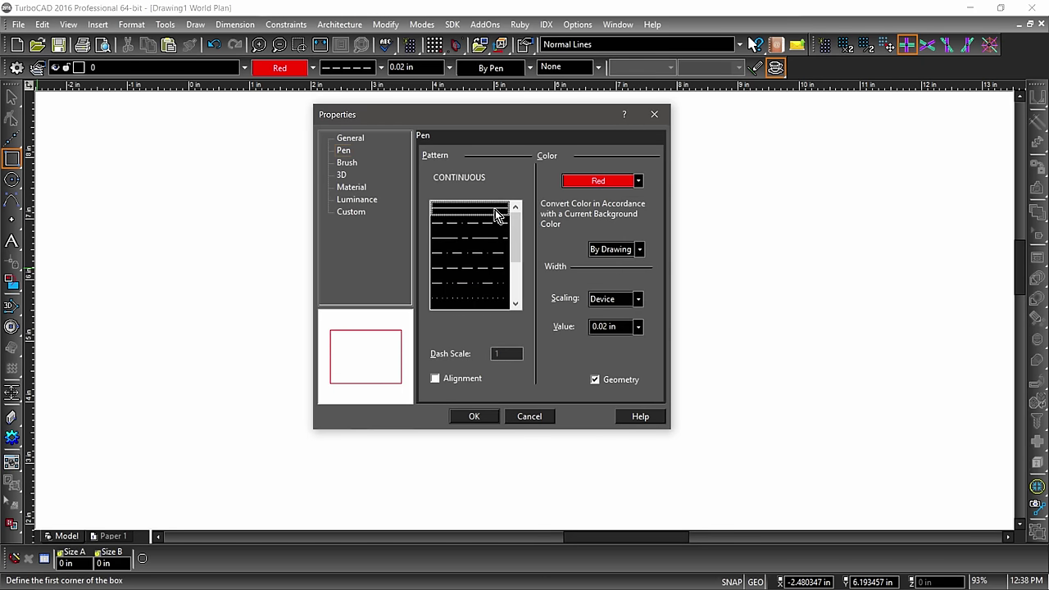
{"action": "left_click", "coordinate": [638, 327]}
{"action": "left_click", "coordinate": [612, 342]}
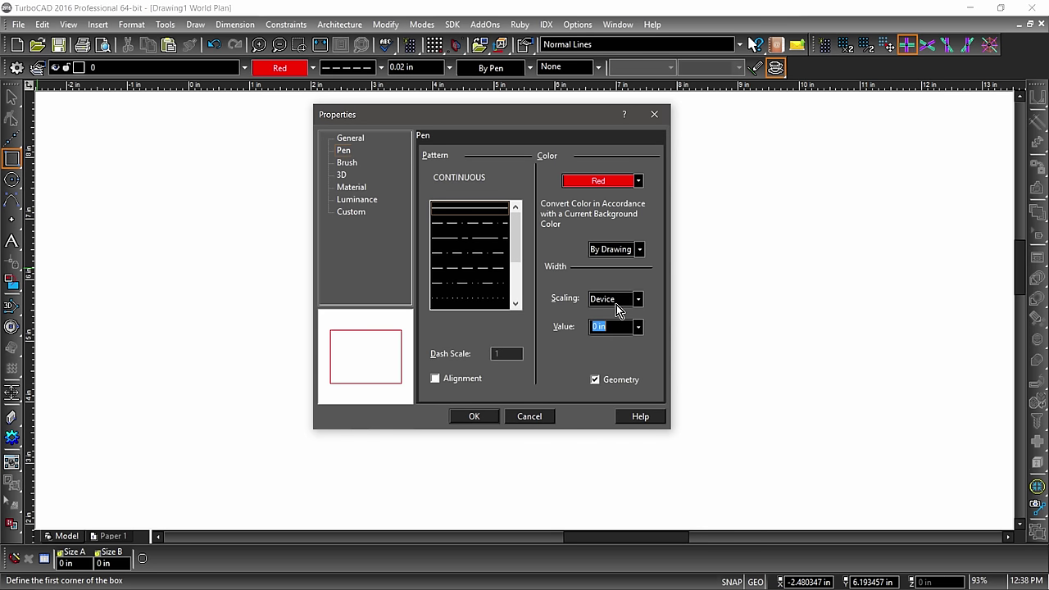
{"action": "left_click", "coordinate": [638, 182]}
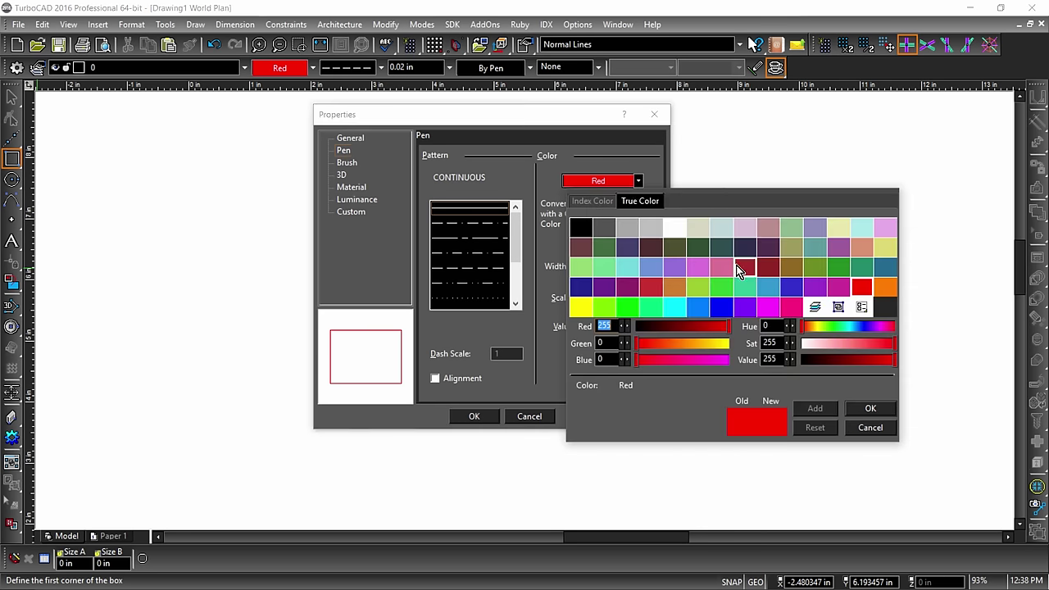
{"action": "left_click", "coordinate": [815, 307]}
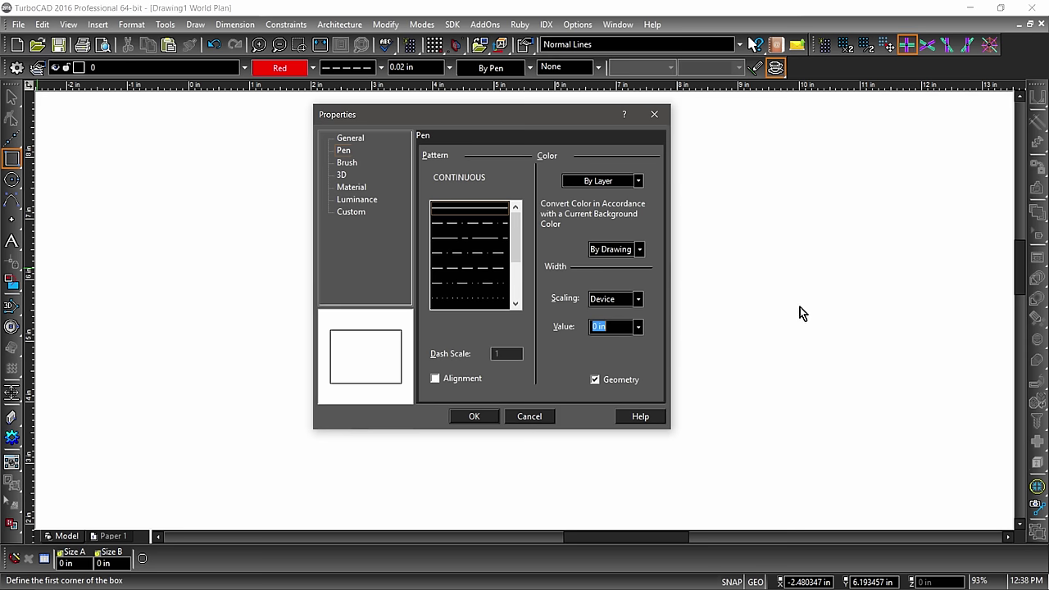
{"action": "left_click", "coordinate": [474, 416]}
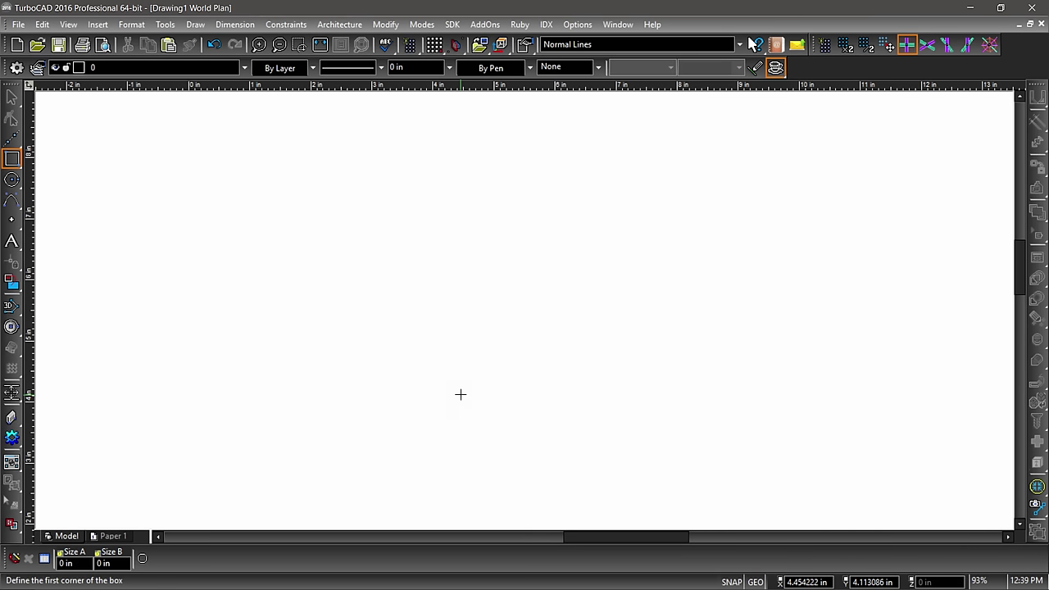
Draw a rectangle from a picked corner with Size A 6 in and Size B 4 in.
{"action": "left_click", "coordinate": [392, 256]}
{"action": "key", "text": "Tab"}
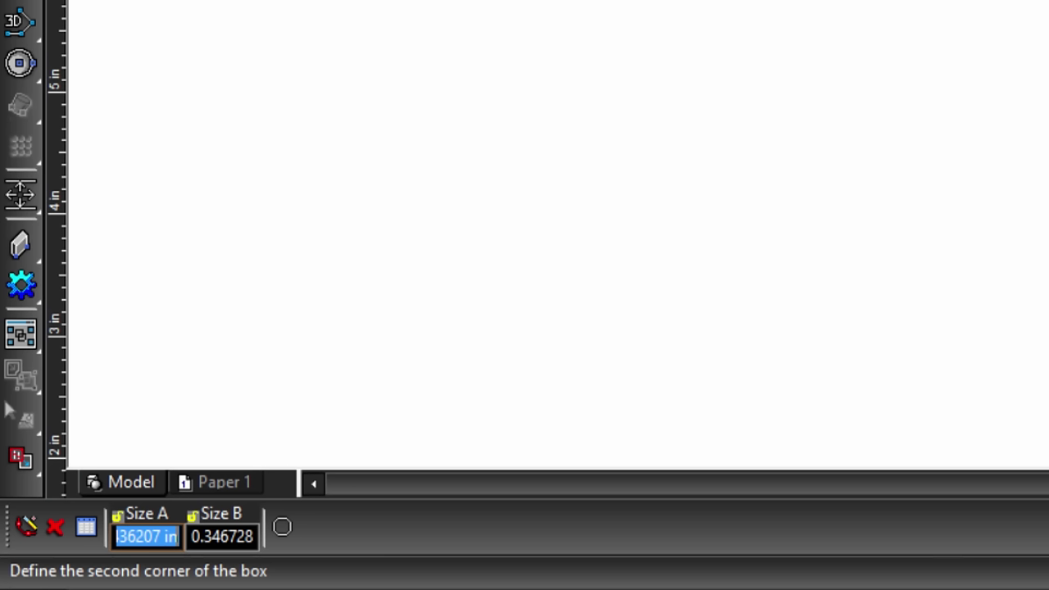
{"action": "type", "text": "6"}
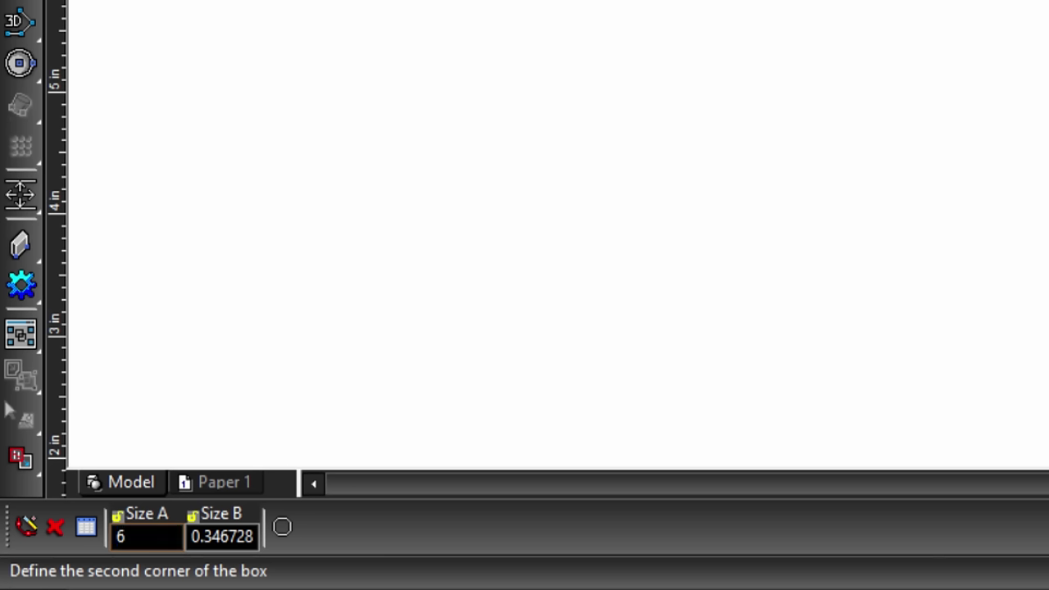
{"action": "key", "text": "Tab"}
{"action": "type", "text": "4"}
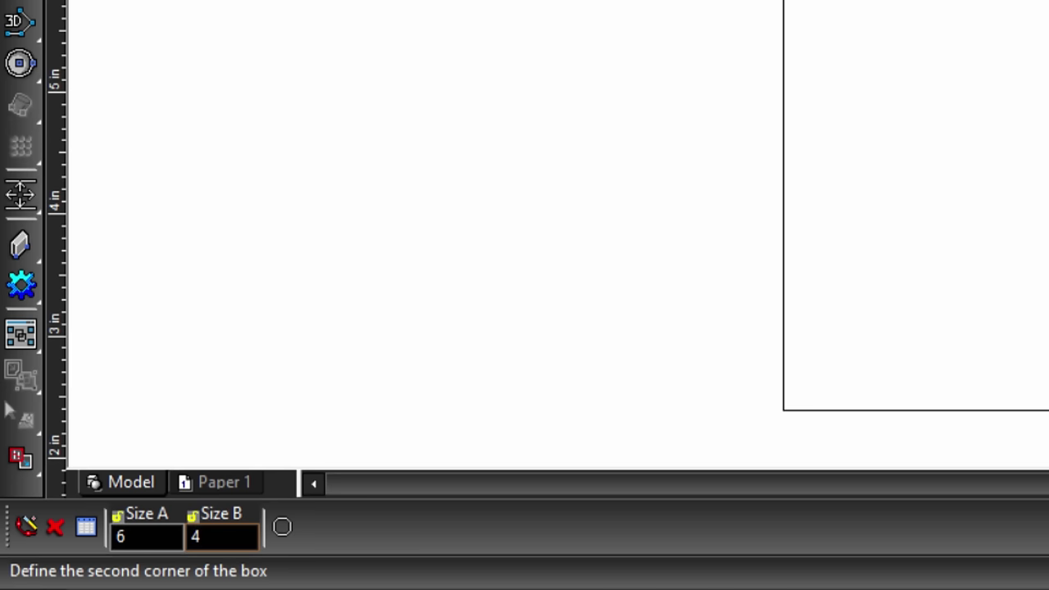
{"action": "key", "text": "Return"}
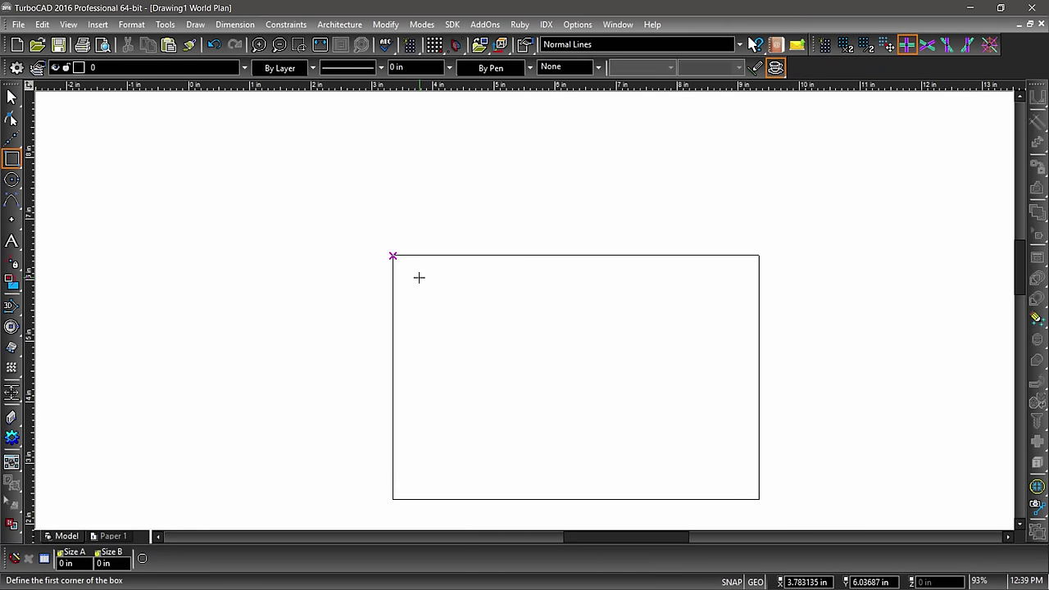
{"action": "scroll", "coordinate": [419, 276], "scroll_direction": "up", "scroll_amount": 2}
{"action": "scroll", "coordinate": [523, 309], "scroll_direction": "down", "scroll_amount": 3}
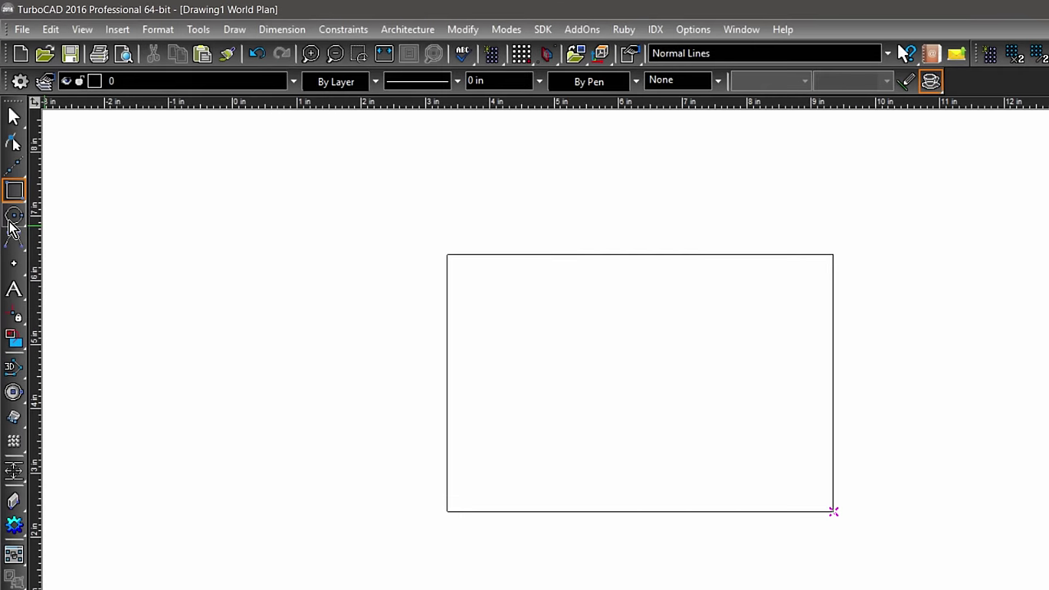
Draw a circle centred on the rectangle's right-edge midpoint, reaching its top-right corner.
{"action": "left_click", "coordinate": [14, 214]}
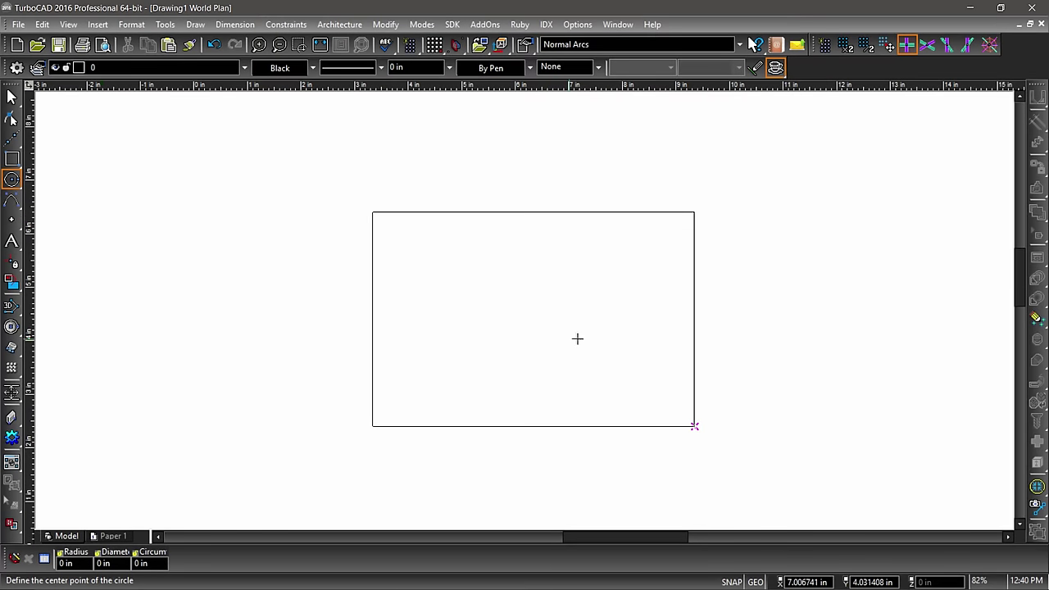
{"action": "left_click", "coordinate": [693, 318]}
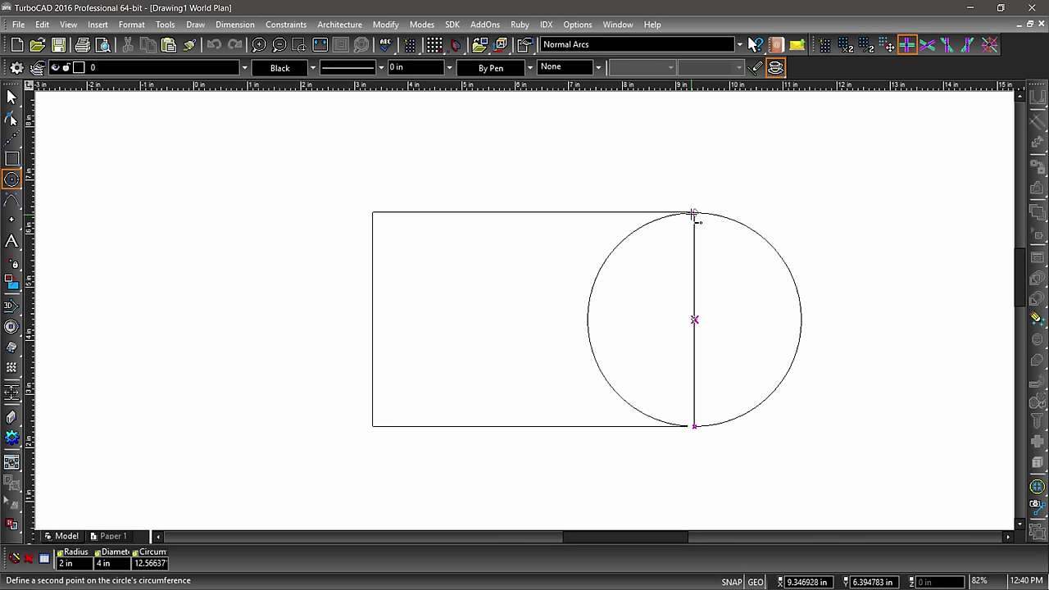
{"action": "left_click", "coordinate": [692, 213]}
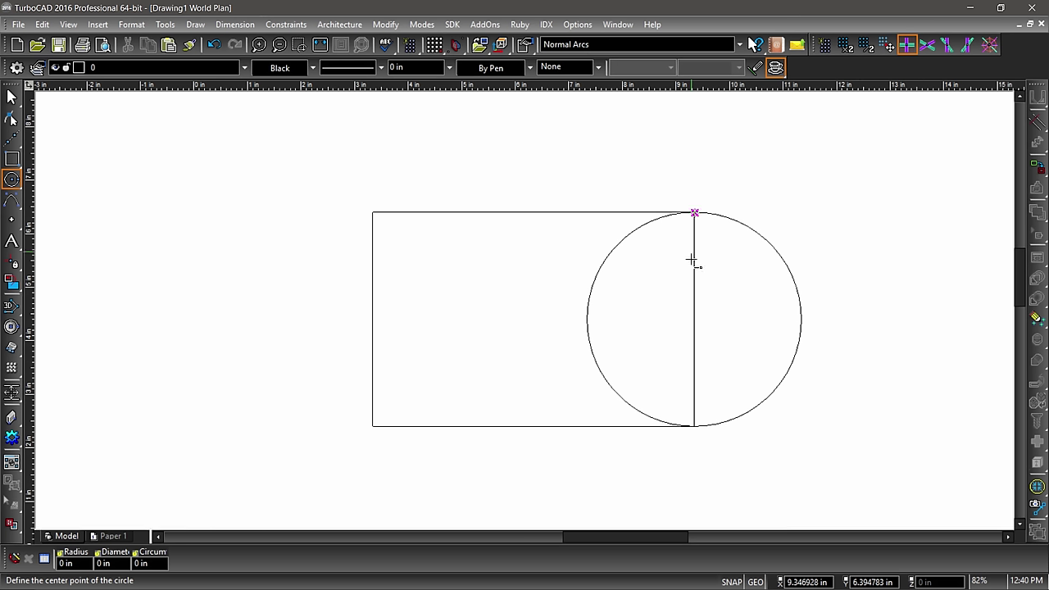
Add a concentric 1.5 in radius circle at the same right-edge midpoint.
{"action": "left_click", "coordinate": [693, 318]}
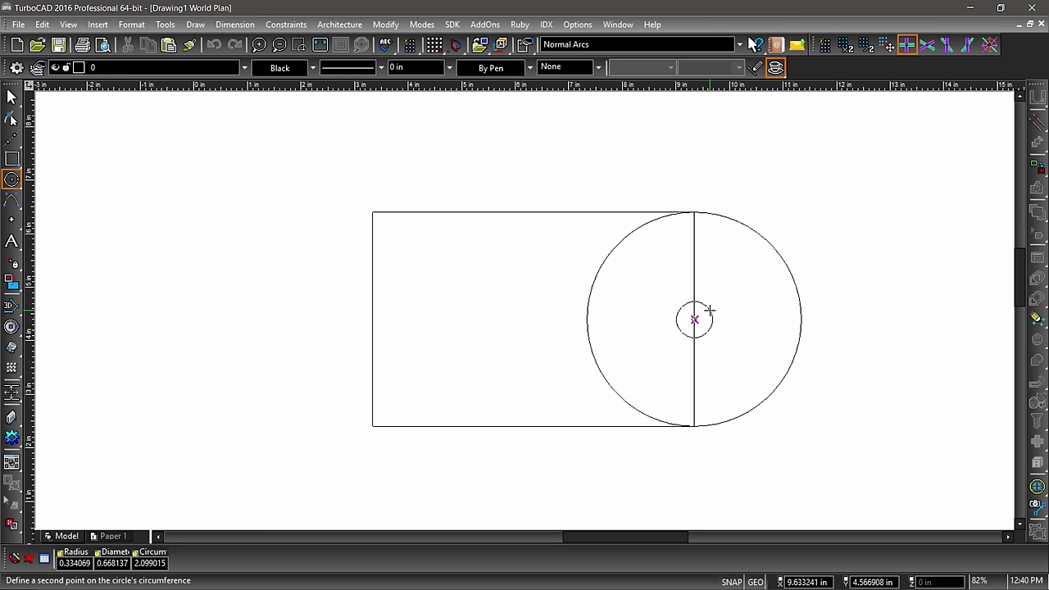
{"action": "key", "text": "Tab"}
{"action": "type", "text": "1.5"}
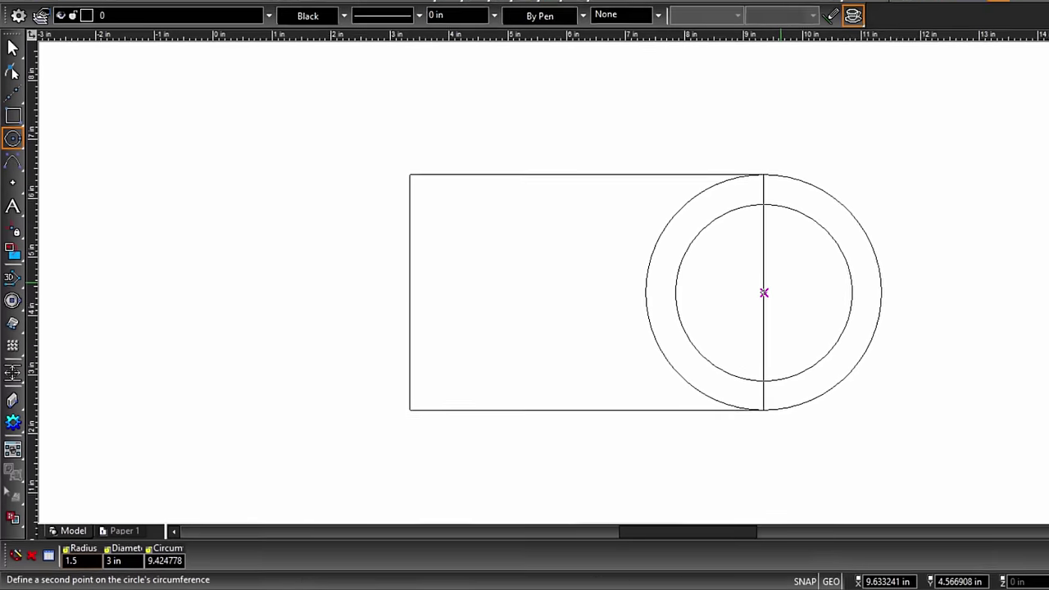
{"action": "key", "text": "Return"}
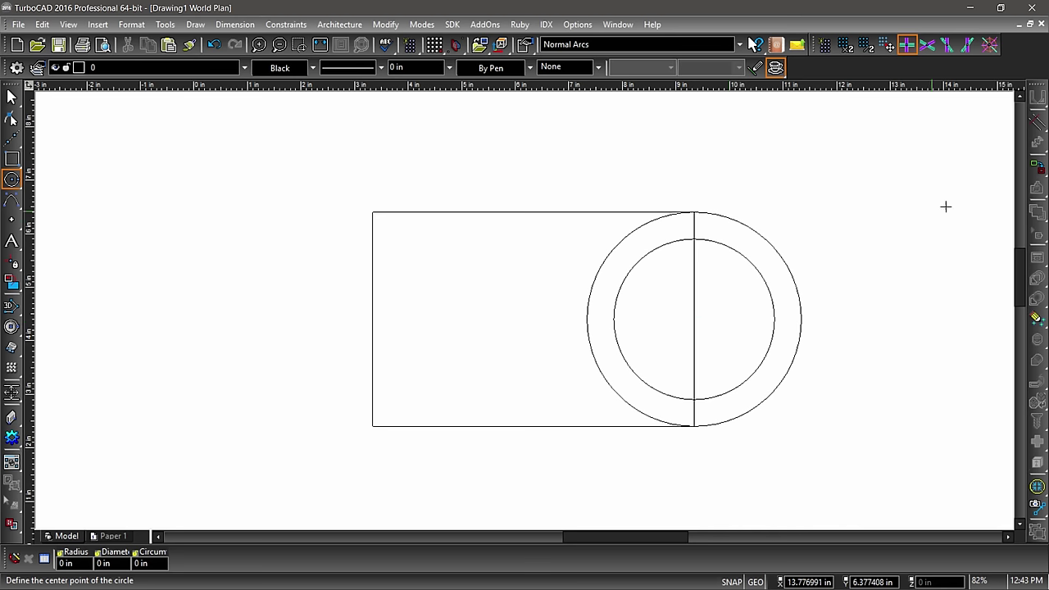
{"action": "left_click", "coordinate": [1035, 127]}
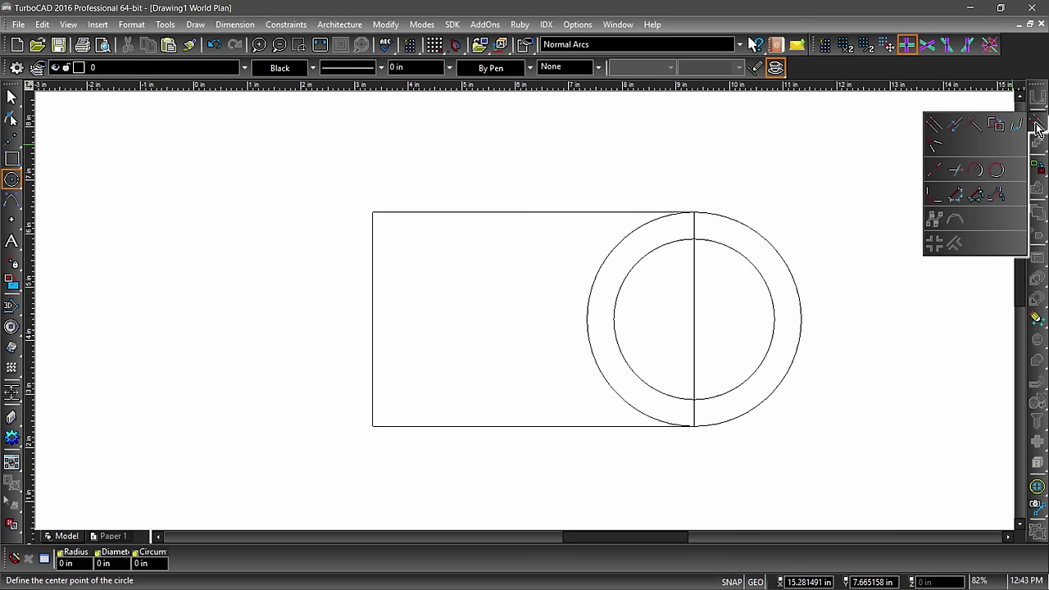
Trim the outer circle inside the rectangle, using the rectangle as the cutting edge.
{"action": "left_click", "coordinate": [938, 170]}
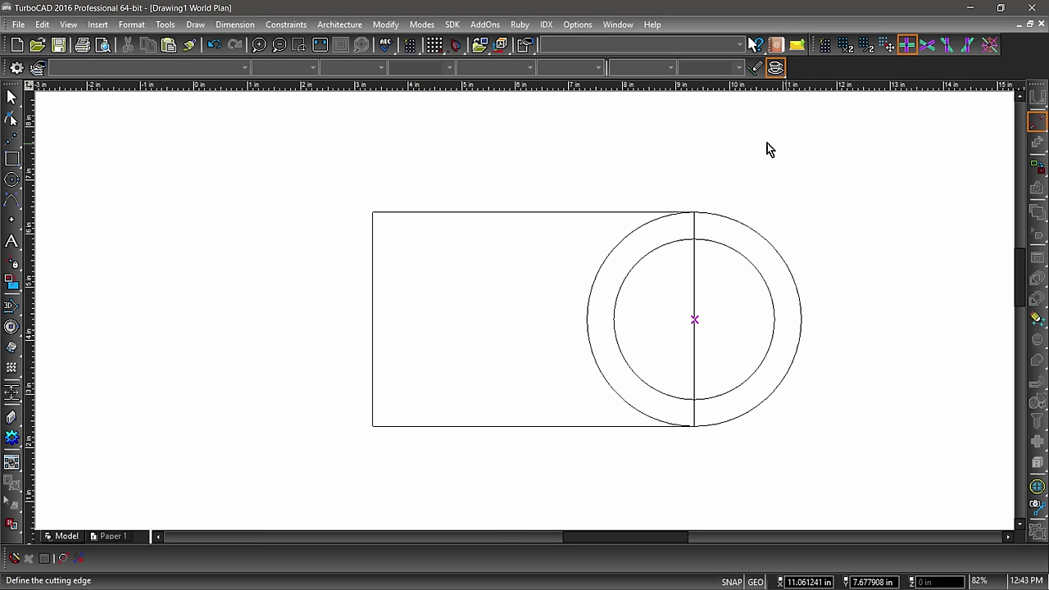
{"action": "left_click", "coordinate": [567, 212]}
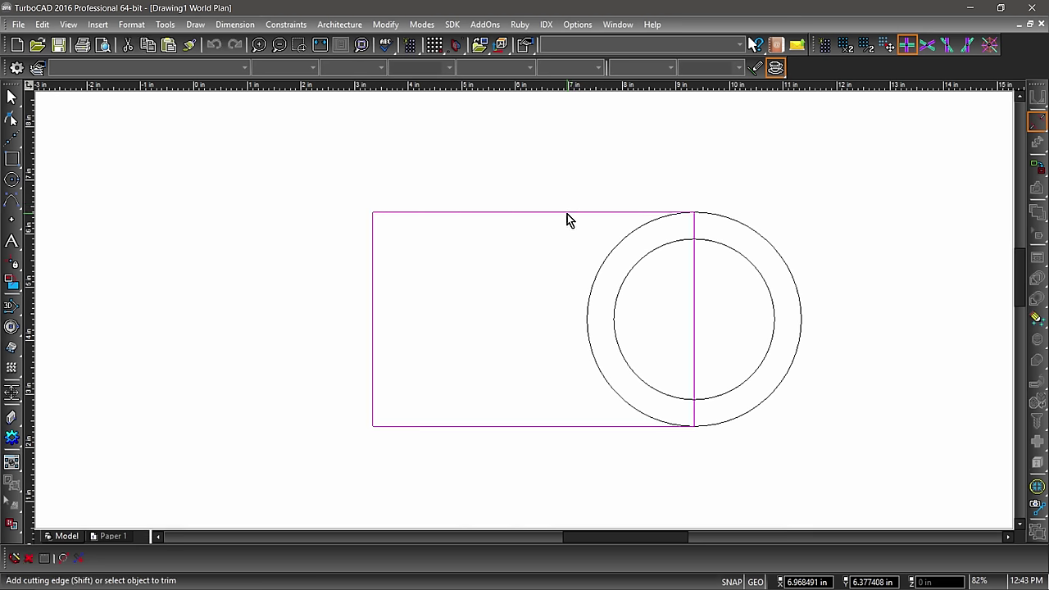
{"action": "left_click", "coordinate": [592, 288]}
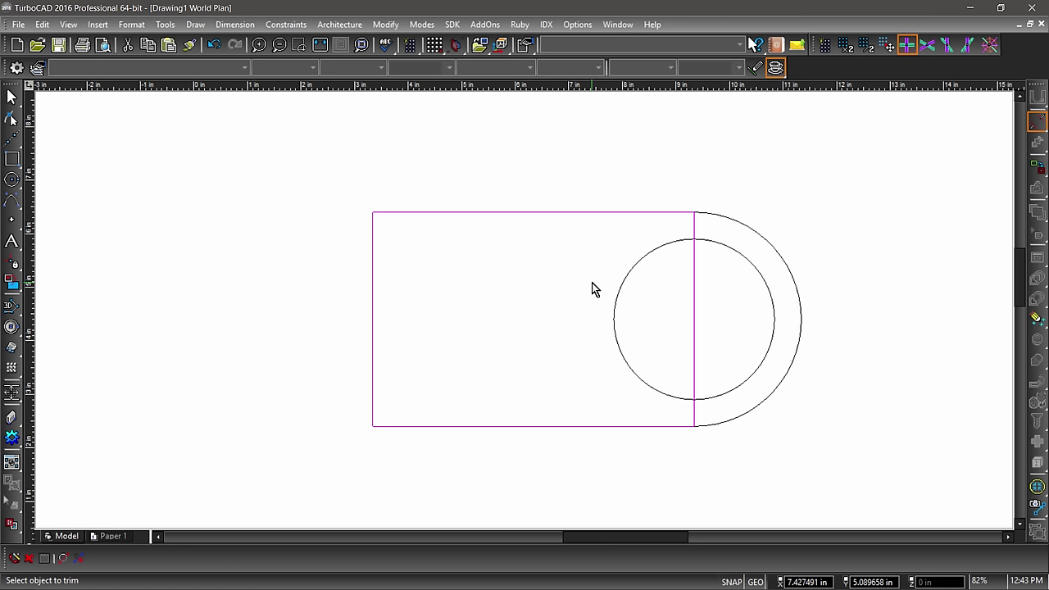
{"action": "key", "text": "alt"}
{"action": "key", "text": "Escape"}
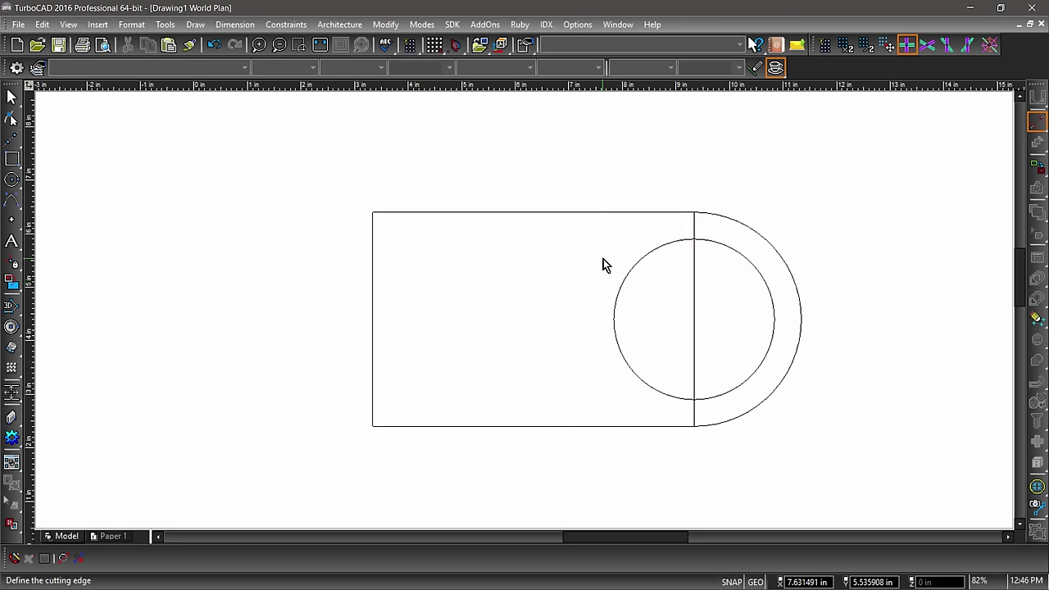
Break up the rectangle into four separate lines.
{"action": "key", "text": "Escape"}
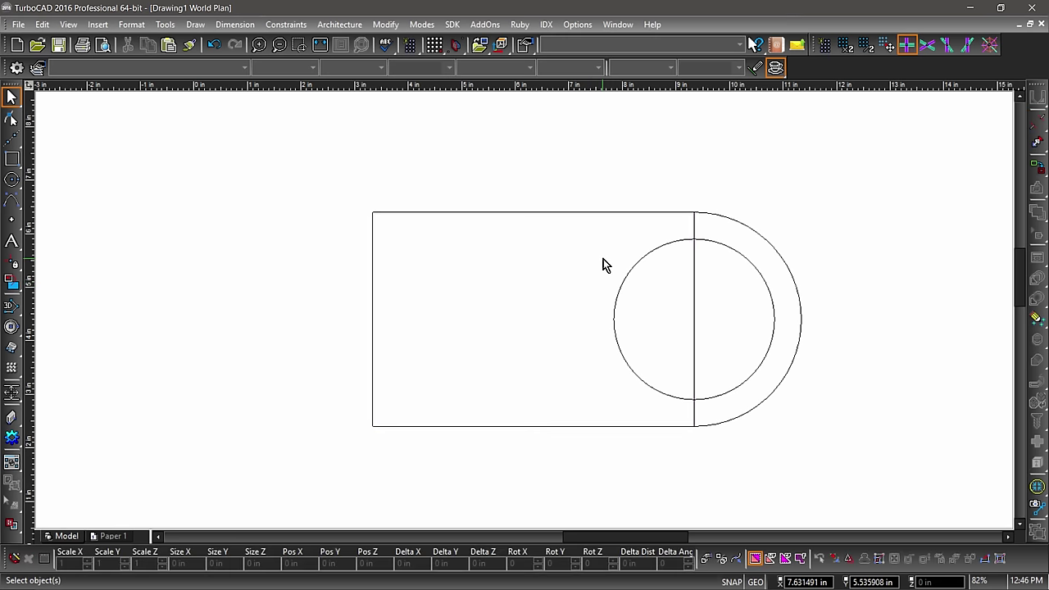
{"action": "left_click", "coordinate": [571, 212]}
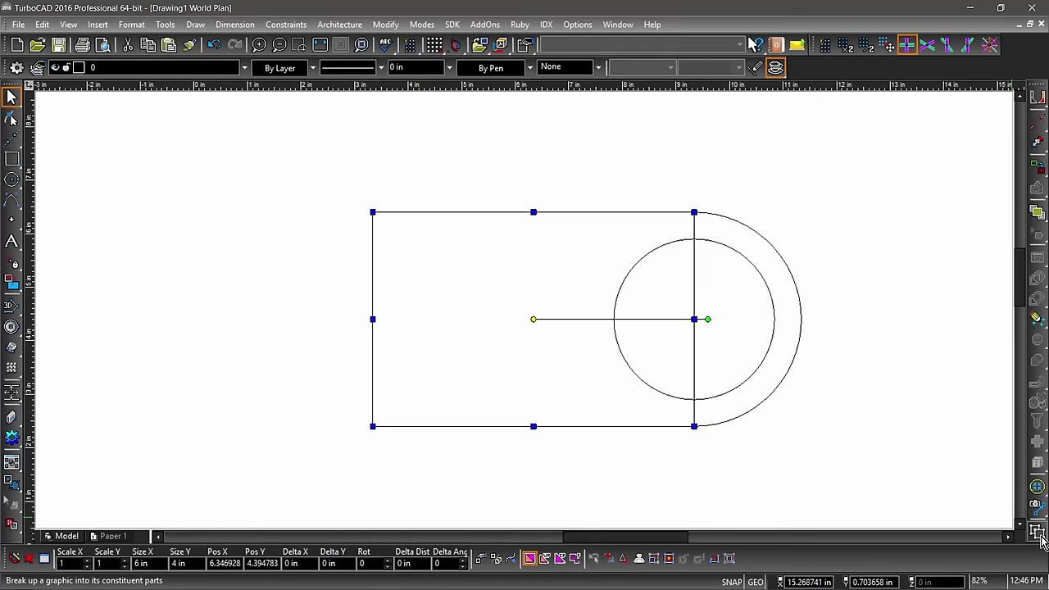
{"action": "left_click", "coordinate": [1037, 534]}
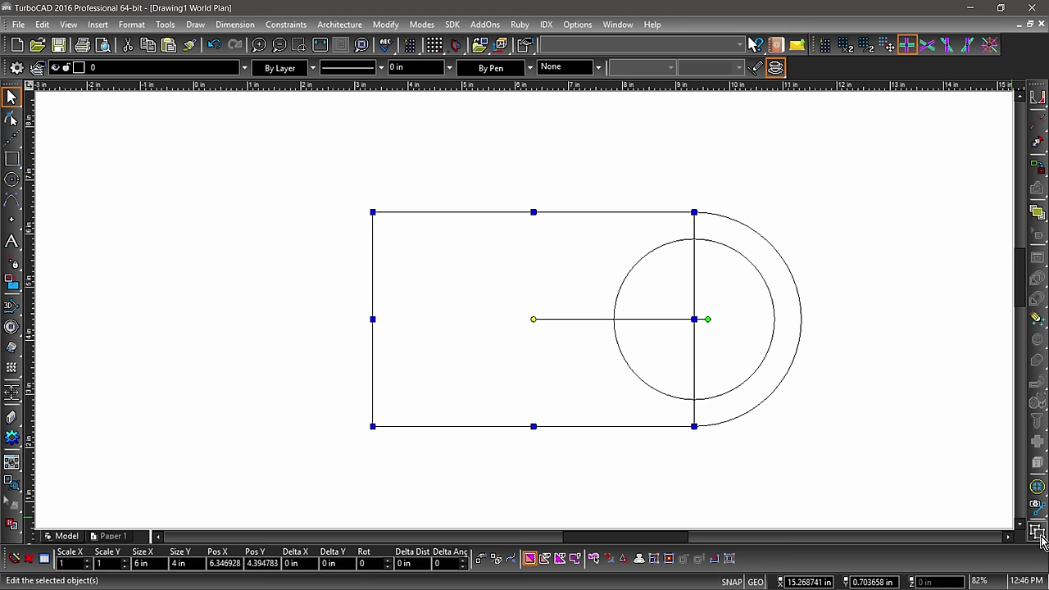
Check each edge is separate, then delete the rectangle's vertical right edge.
{"action": "left_click", "coordinate": [517, 287]}
{"action": "left_click", "coordinate": [497, 212]}
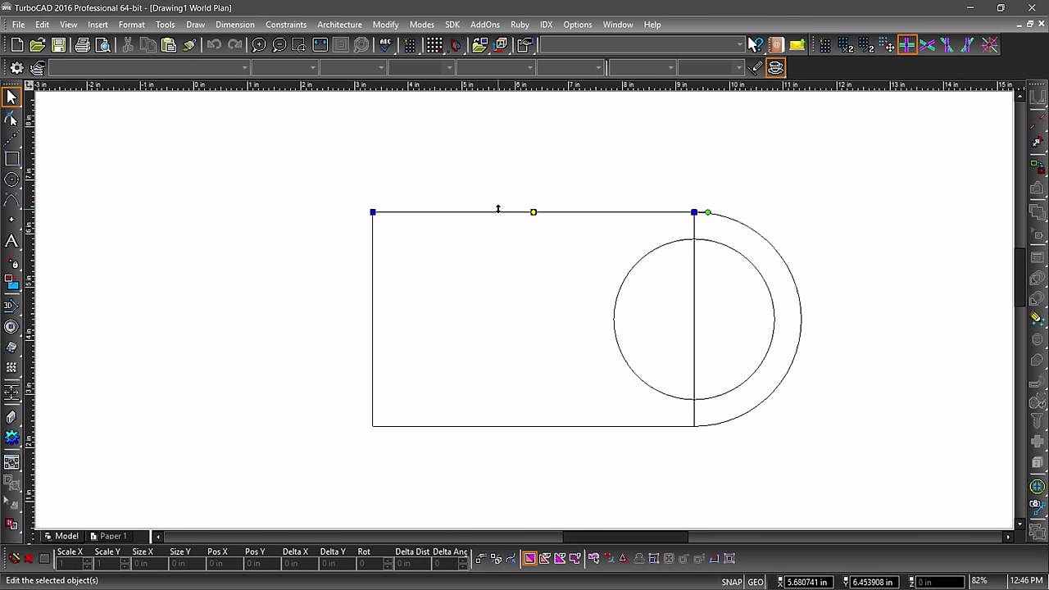
{"action": "left_click", "coordinate": [374, 309]}
{"action": "left_click", "coordinate": [483, 424]}
{"action": "left_click", "coordinate": [692, 320]}
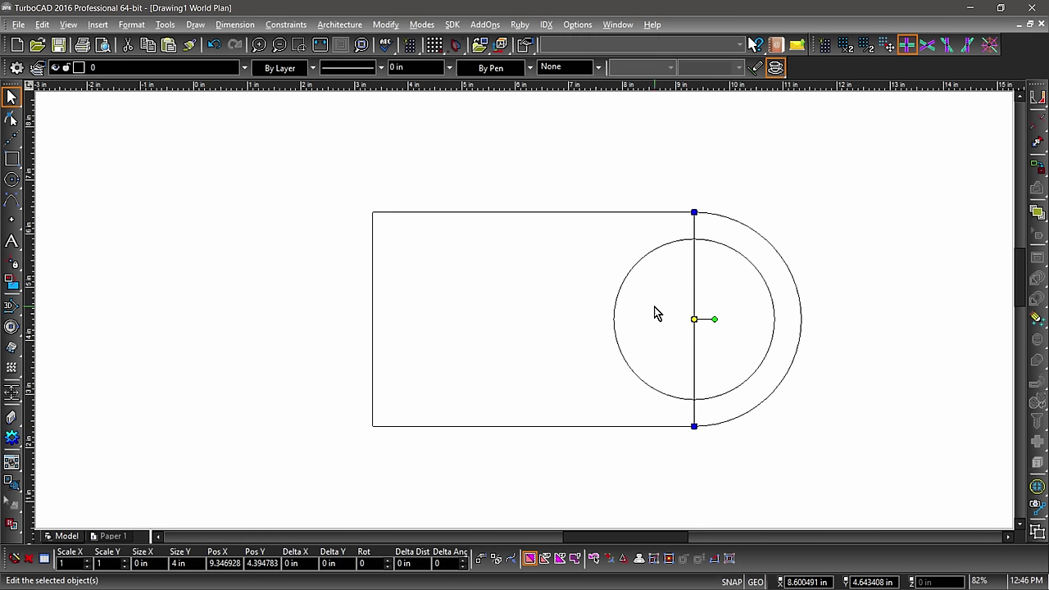
{"action": "key", "text": "Delete"}
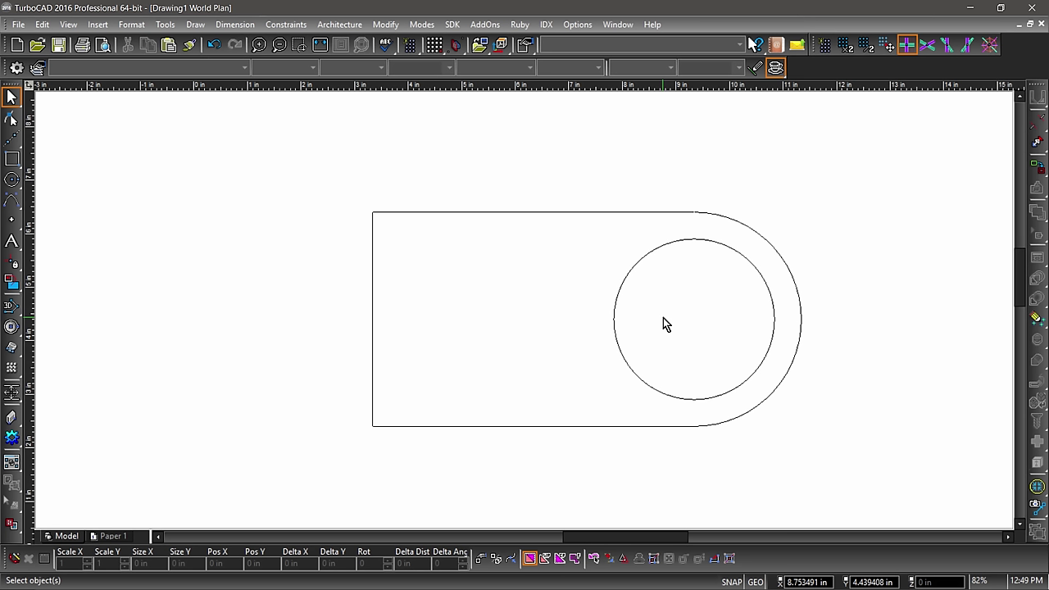
Join the three edges and the arc into one polyline with Auto joining enabled.
{"action": "left_click", "coordinate": [1037, 176]}
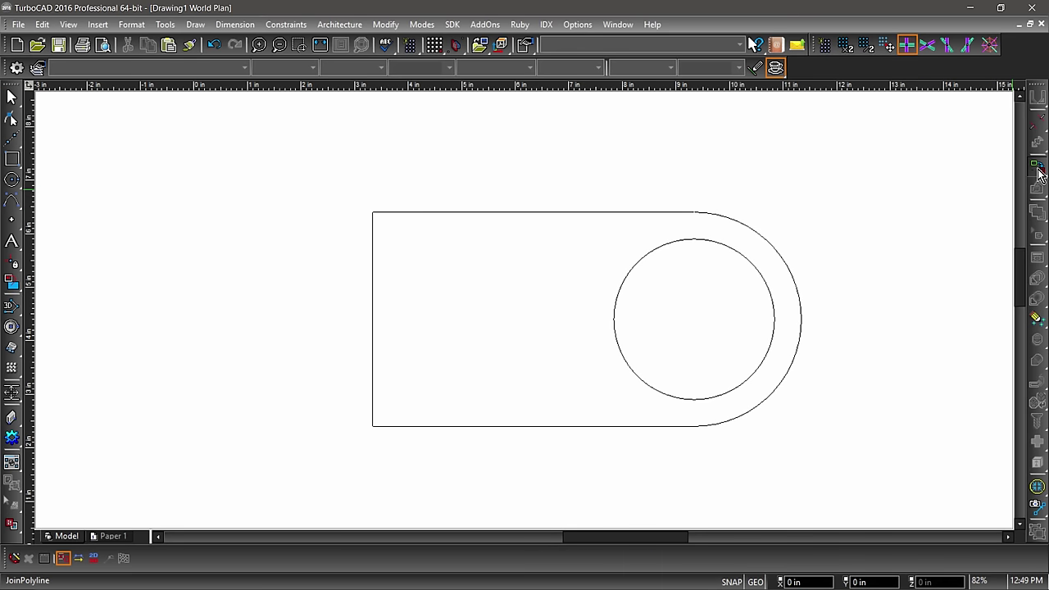
{"action": "left_click", "coordinate": [1037, 172]}
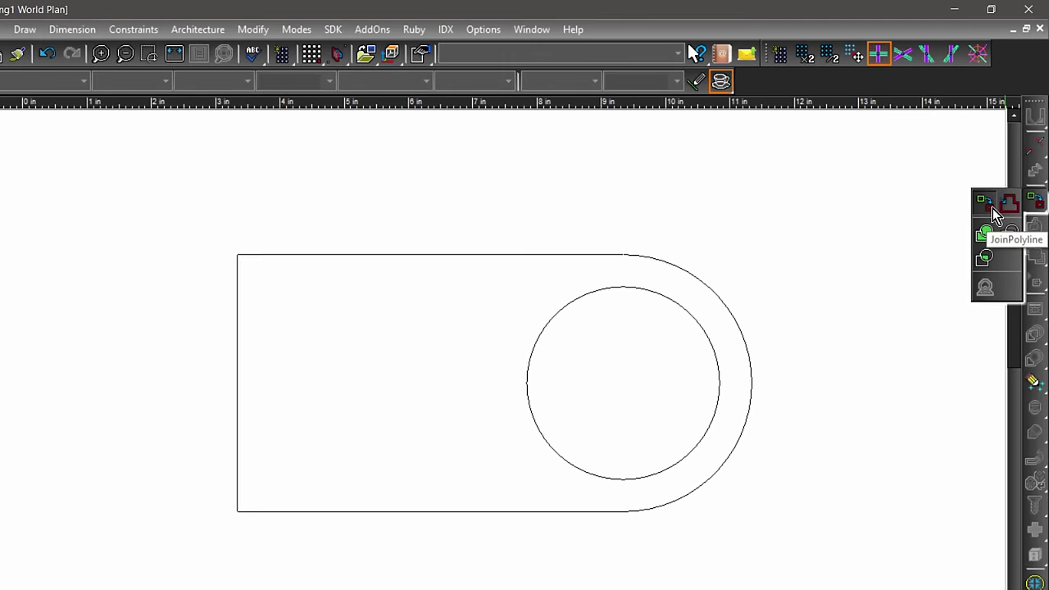
{"action": "left_click", "coordinate": [987, 209]}
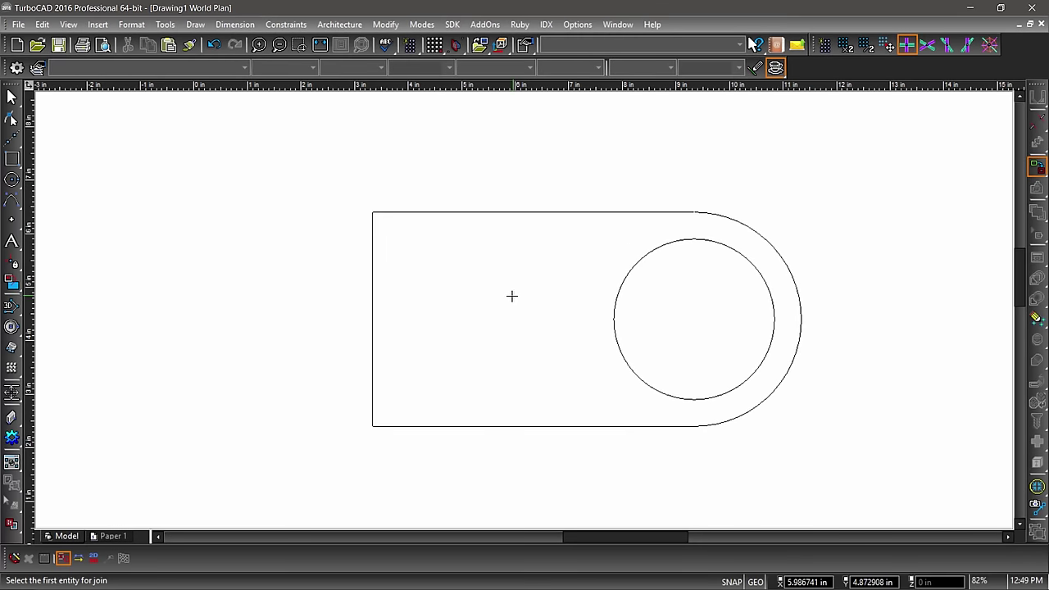
{"action": "right_click", "coordinate": [511, 296]}
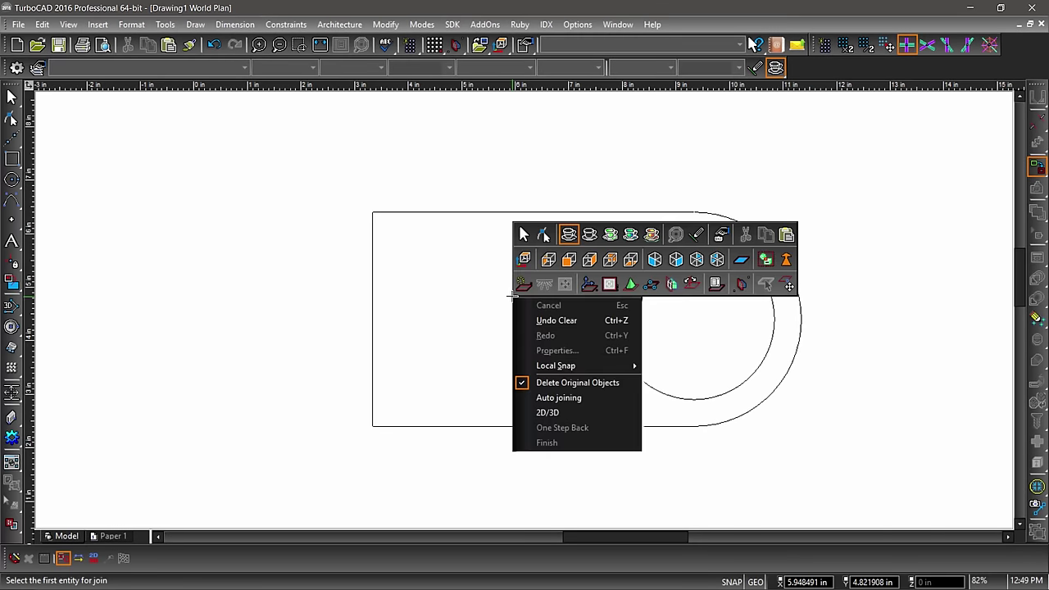
{"action": "left_click", "coordinate": [557, 399]}
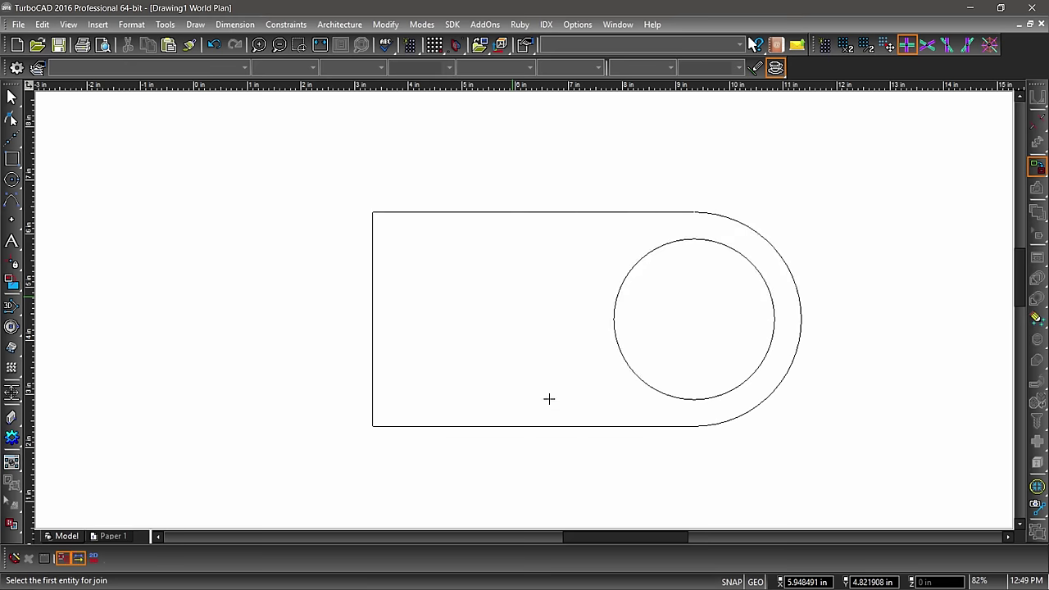
{"action": "left_click", "coordinate": [526, 211]}
{"action": "left_click", "coordinate": [526, 212]}
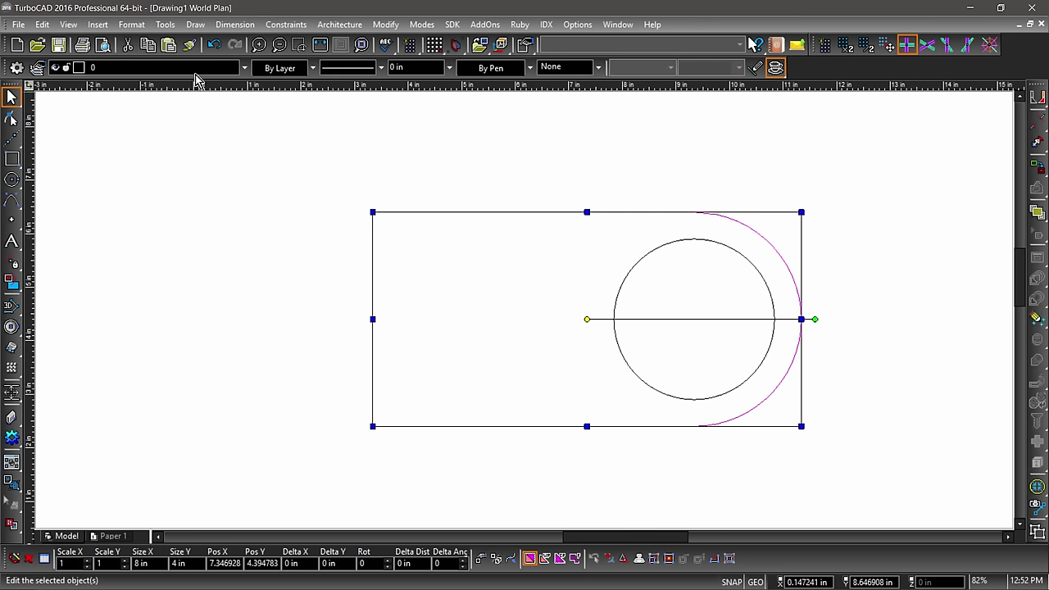
Show the Selection Info palette and float it out of its dock.
{"action": "left_click", "coordinate": [165, 24]}
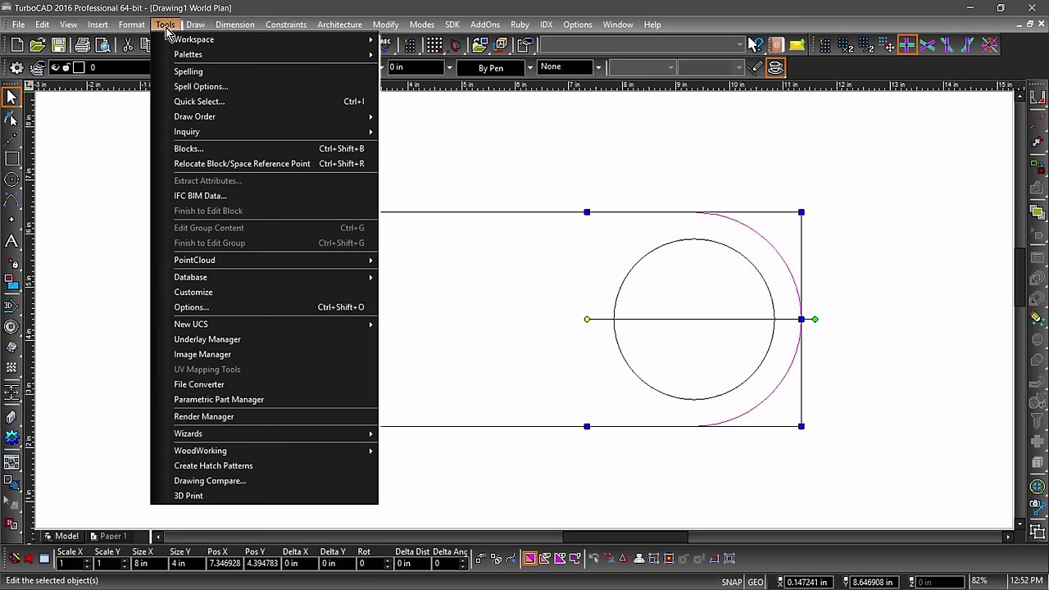
{"action": "mouse_move", "coordinate": [178, 58]}
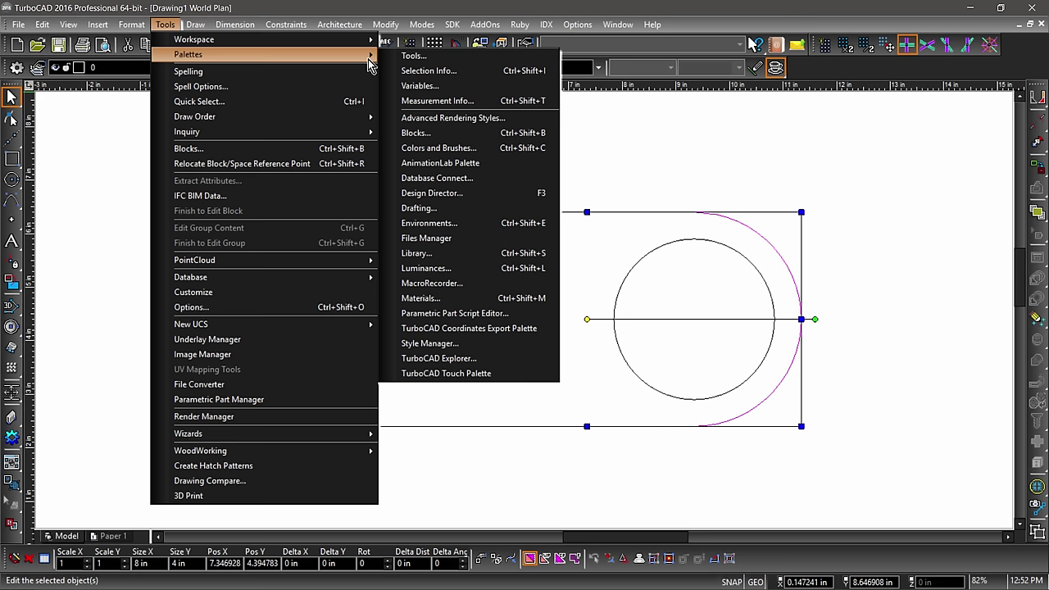
{"action": "left_click", "coordinate": [413, 72]}
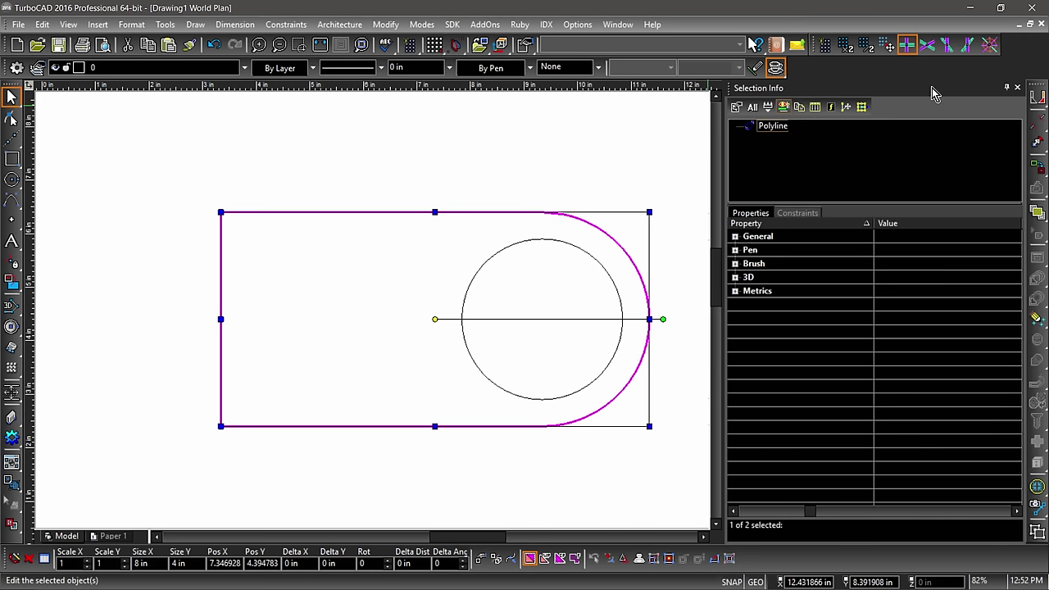
{"action": "left_click", "coordinate": [1007, 87]}
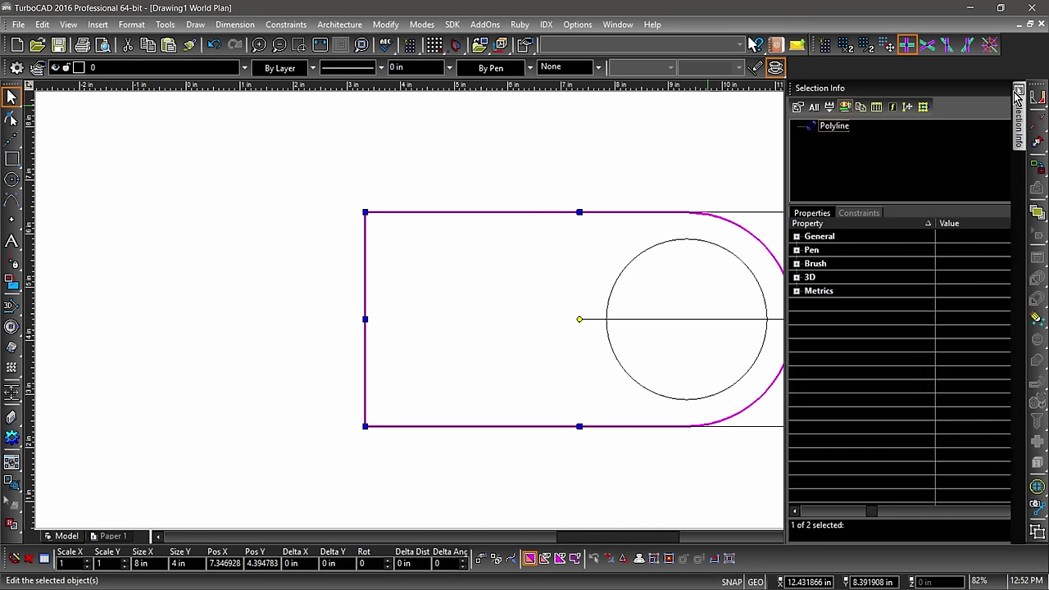
{"action": "left_click", "coordinate": [1001, 87]}
{"action": "left_click_drag", "start_coordinate": [867, 96], "coordinate": [1012, 309]}
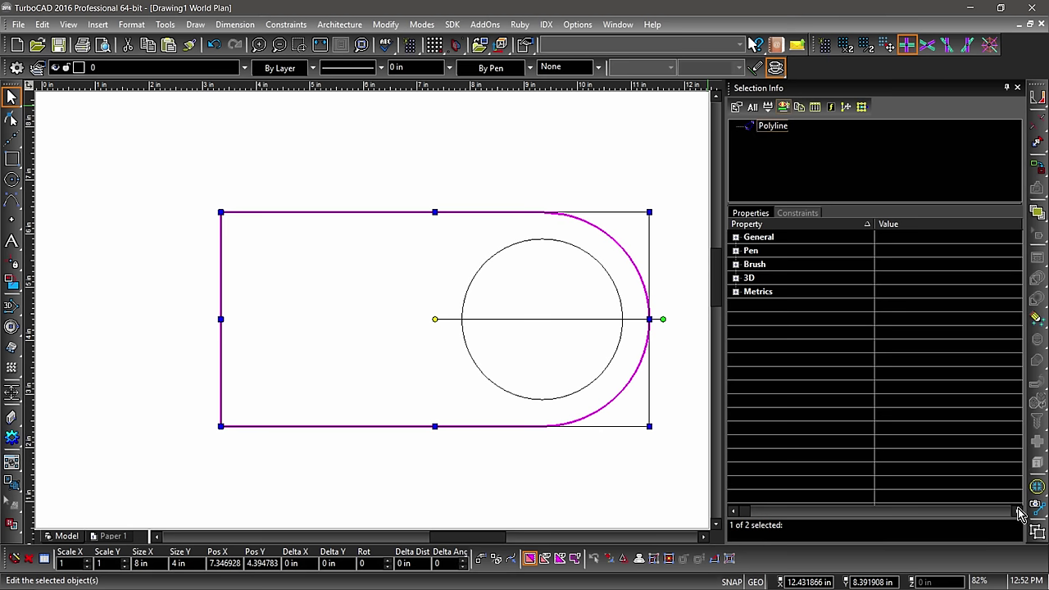
Explode the polyline and rejoin its pieces into one continuous rounded profile.
{"action": "left_click", "coordinate": [1037, 532]}
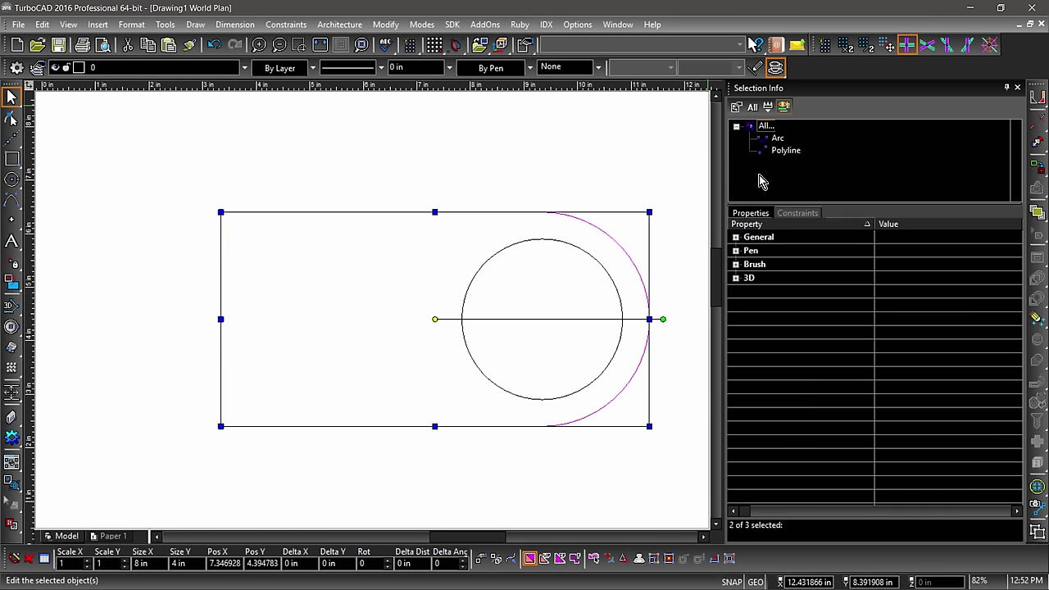
{"action": "left_click", "coordinate": [1037, 165]}
{"action": "right_click", "coordinate": [438, 168]}
{"action": "left_click", "coordinate": [492, 271]}
{"action": "left_click", "coordinate": [451, 185]}
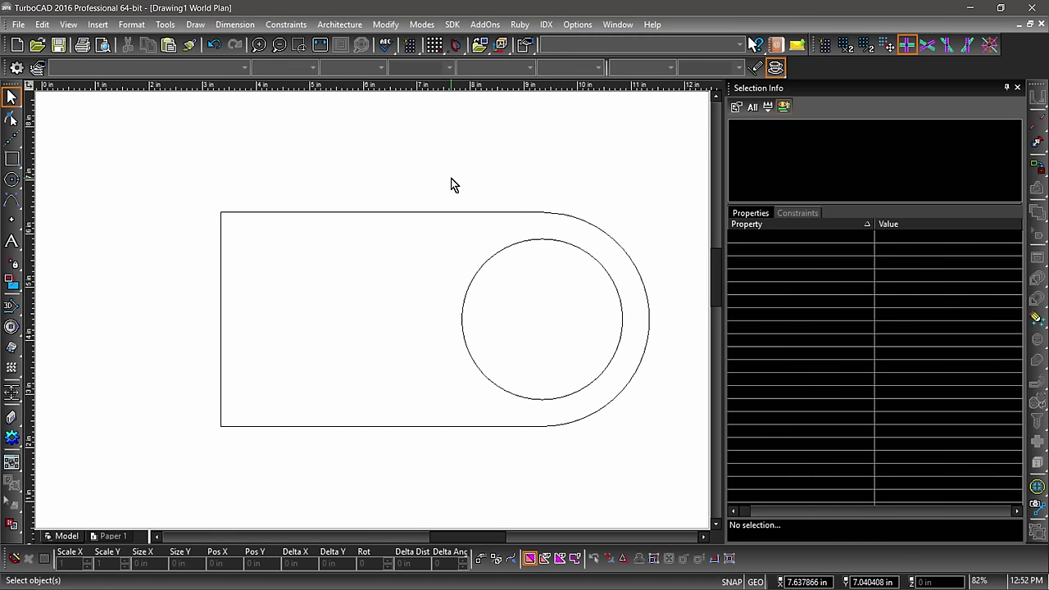
{"action": "left_click", "coordinate": [57, 47]}
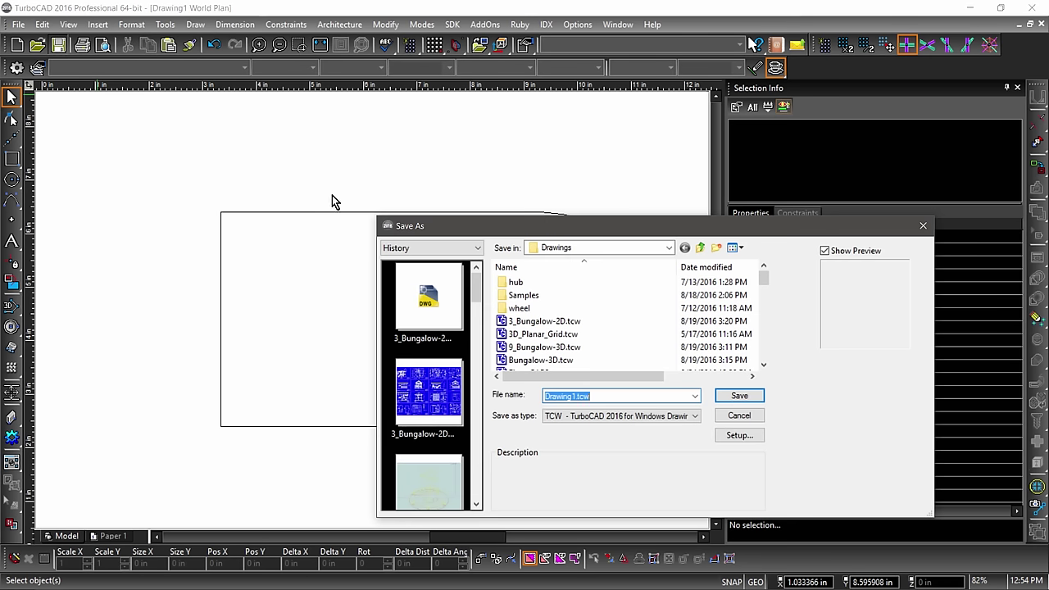
Save the drawing as Quick_start.tcw in the Drawings folder.
{"action": "type", "text": "Quick_start"}
{"action": "key", "text": "Return"}
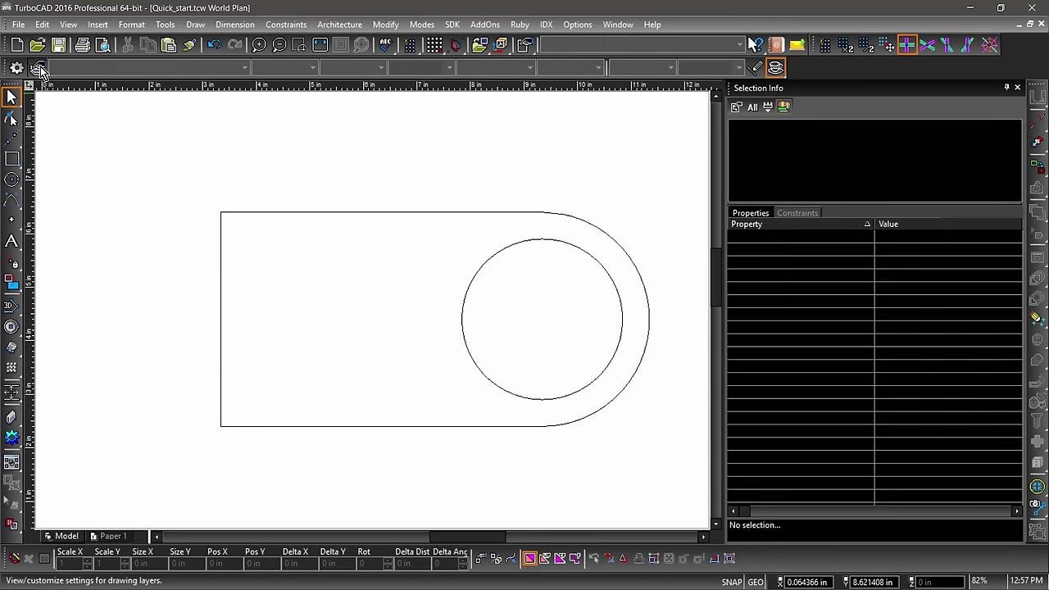
Open the Layer palette and dock it as a tab beside Selection Info.
{"action": "left_click", "coordinate": [38, 69]}
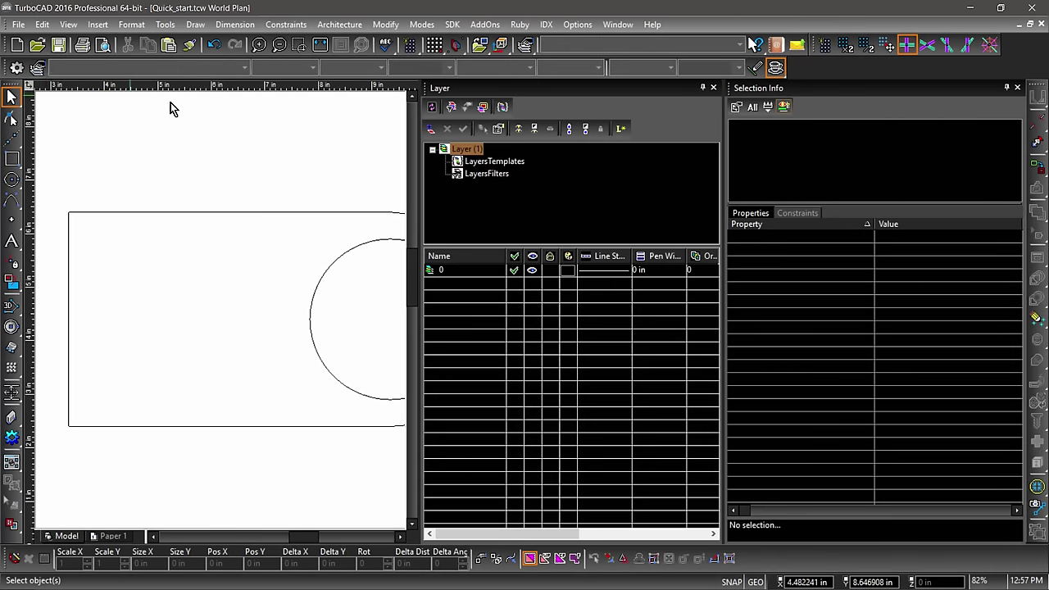
{"action": "mouse_move", "coordinate": [472, 95]}
{"action": "left_mouse_down"}
{"action": "mouse_move", "coordinate": [889, 320]}
{"action": "mouse_move", "coordinate": [881, 316]}
{"action": "left_mouse_up"}
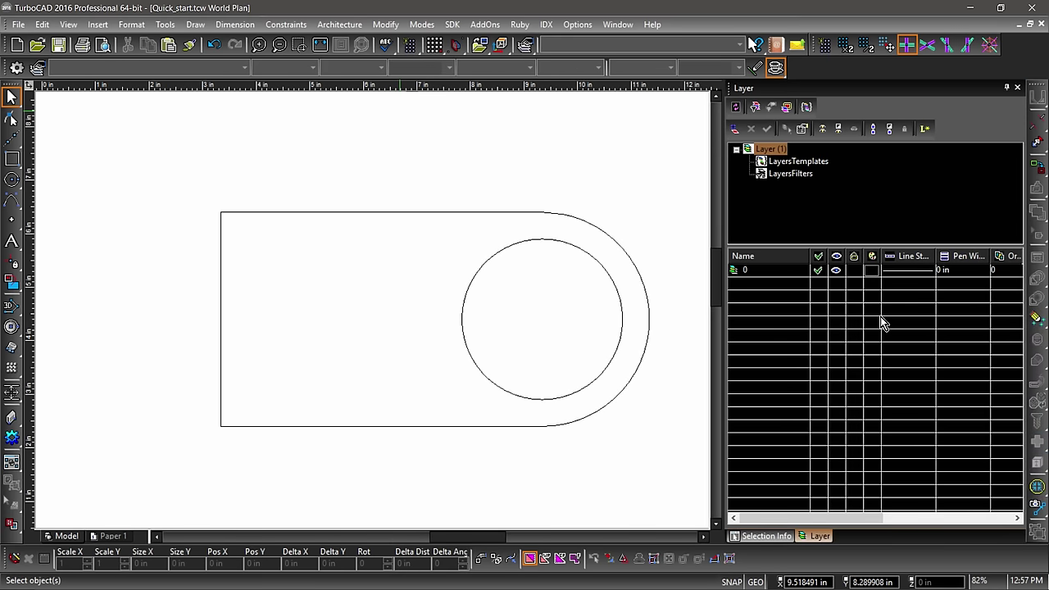
{"action": "left_click", "coordinate": [773, 537]}
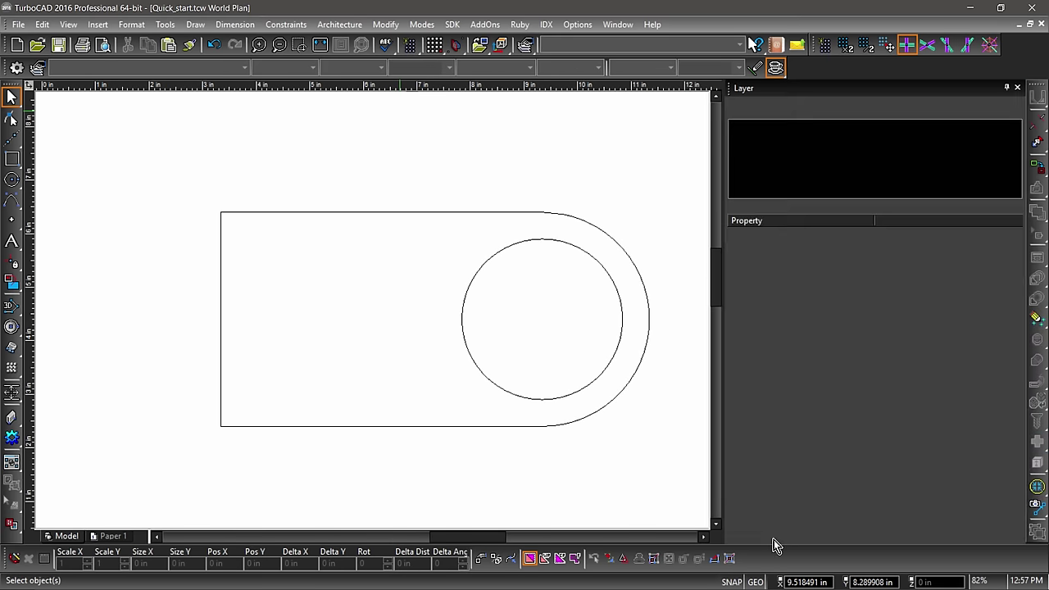
{"action": "left_click", "coordinate": [806, 538]}
{"action": "left_click", "coordinate": [776, 536]}
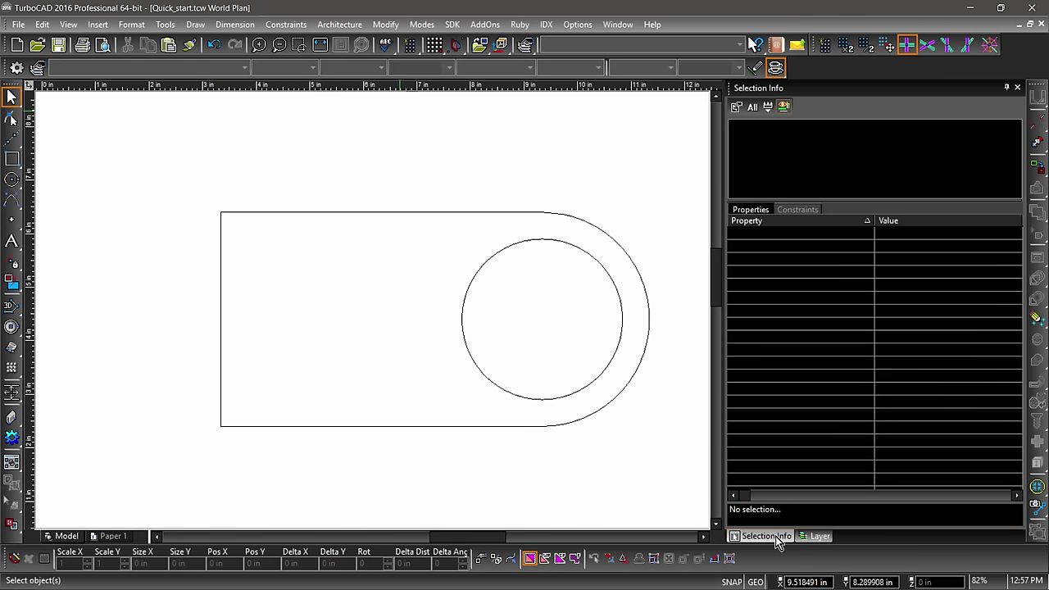
{"action": "left_click", "coordinate": [803, 537]}
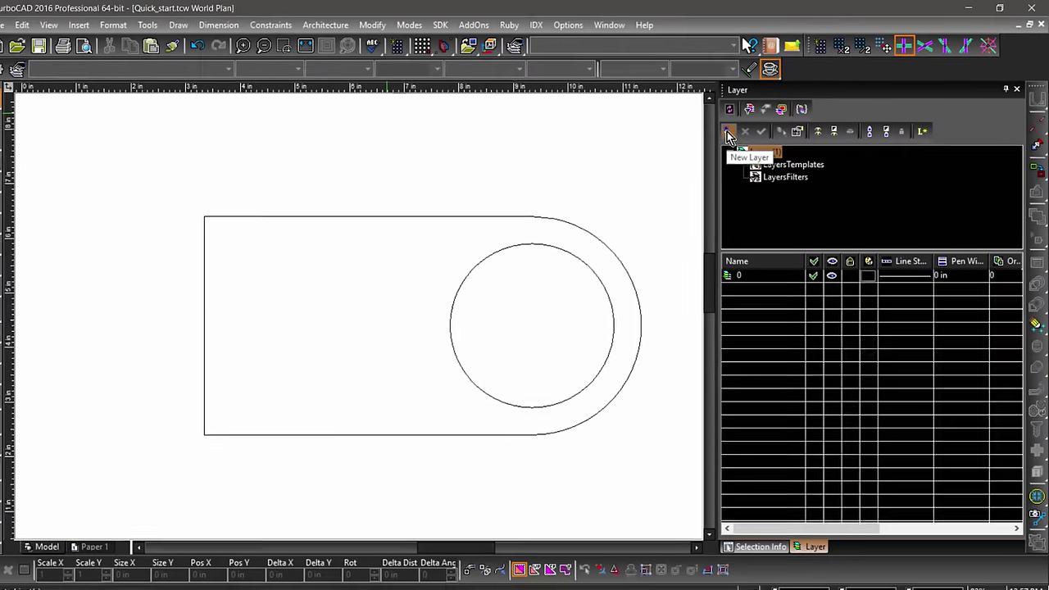
Create two new layers named 2D and 3D.
{"action": "left_click", "coordinate": [669, 154]}
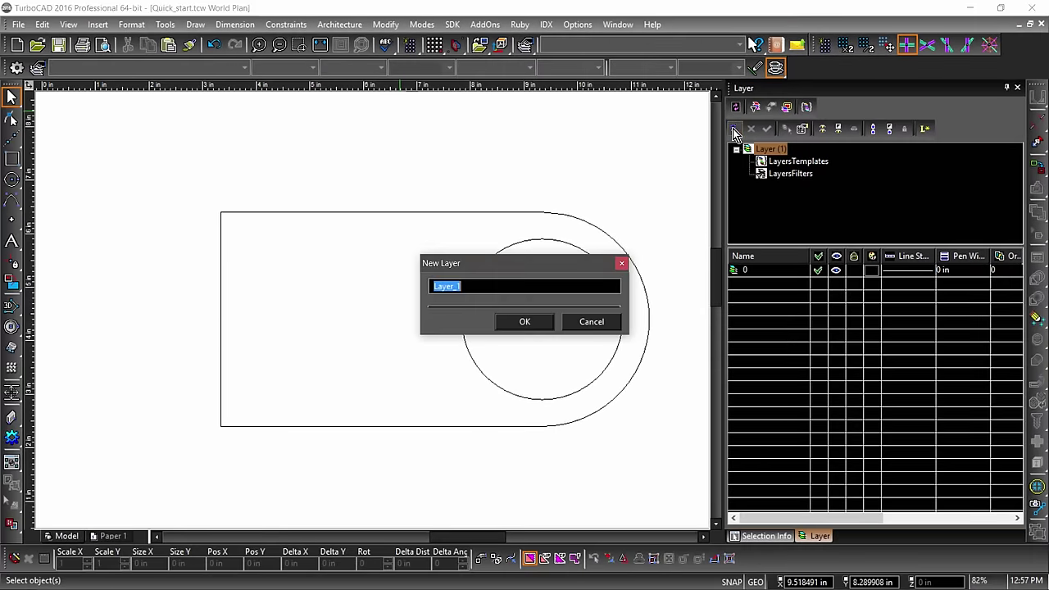
{"action": "type", "text": "2D"}
{"action": "left_click", "coordinate": [535, 319]}
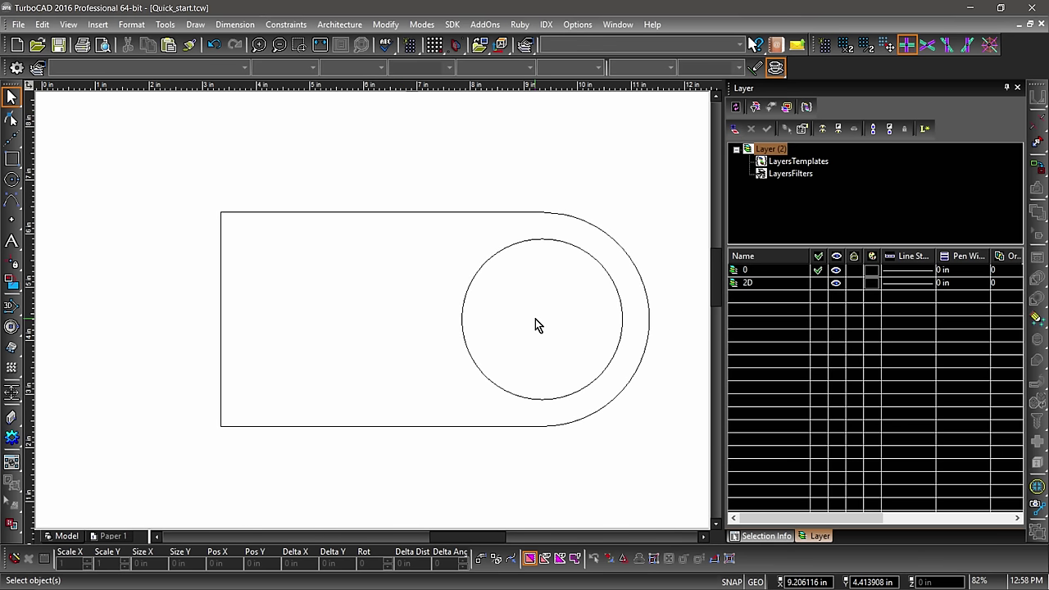
{"action": "left_click", "coordinate": [733, 130]}
{"action": "type", "text": "3D"}
{"action": "left_click", "coordinate": [535, 322]}
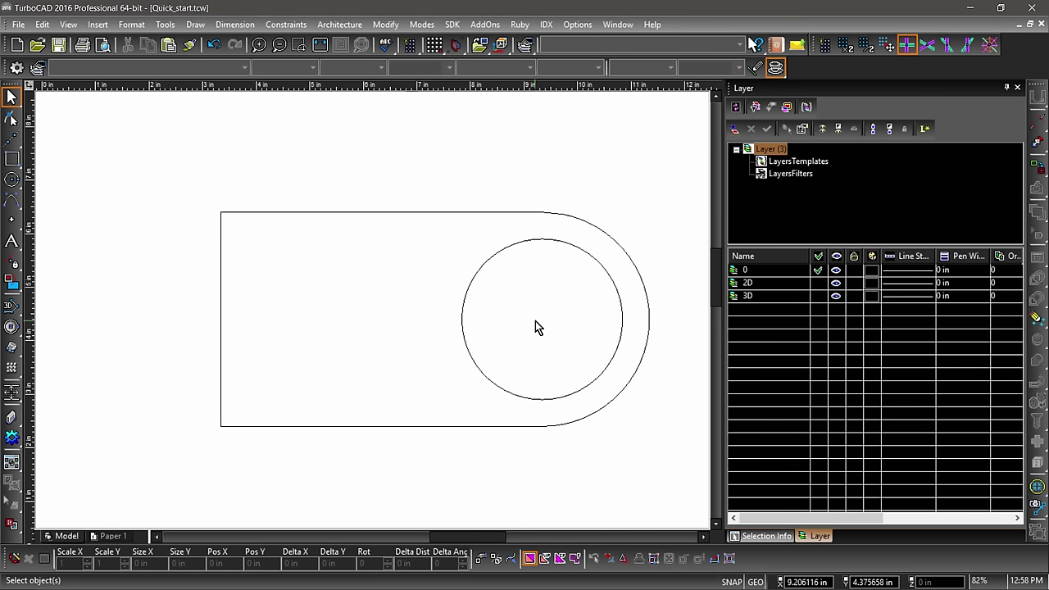
{"action": "left_click", "coordinate": [52, 24]}
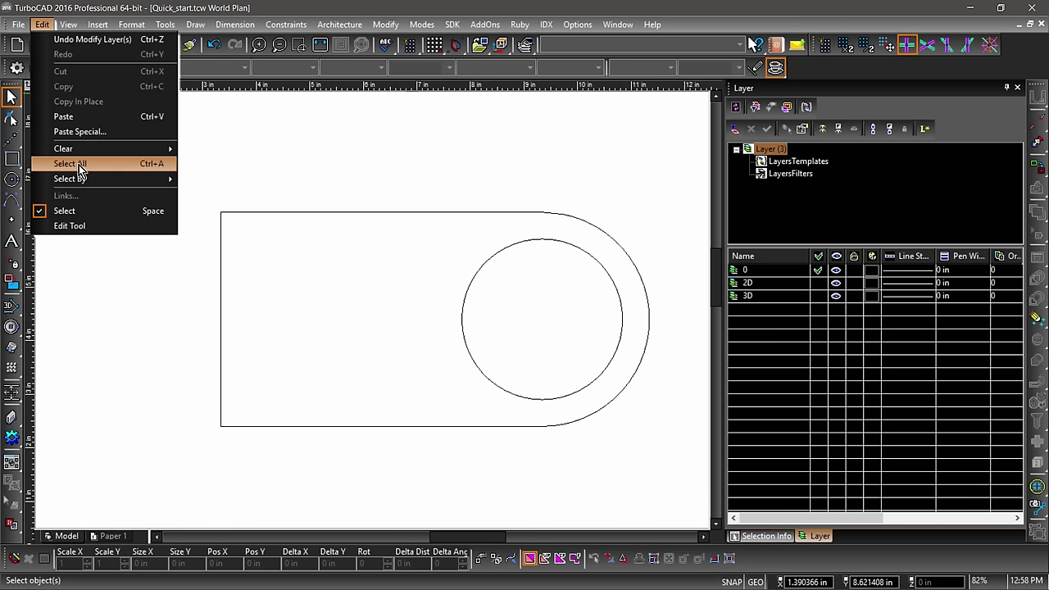
Select the whole drawing, assign it to layer 2D, and make 2D current.
{"action": "key", "text": "Escape"}
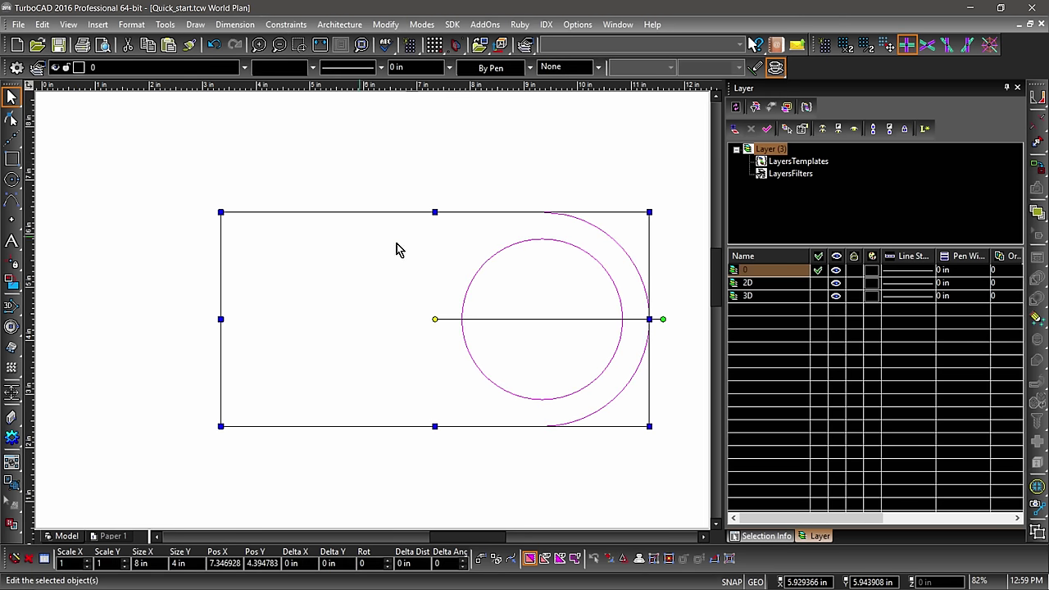
{"action": "left_click", "coordinate": [818, 283]}
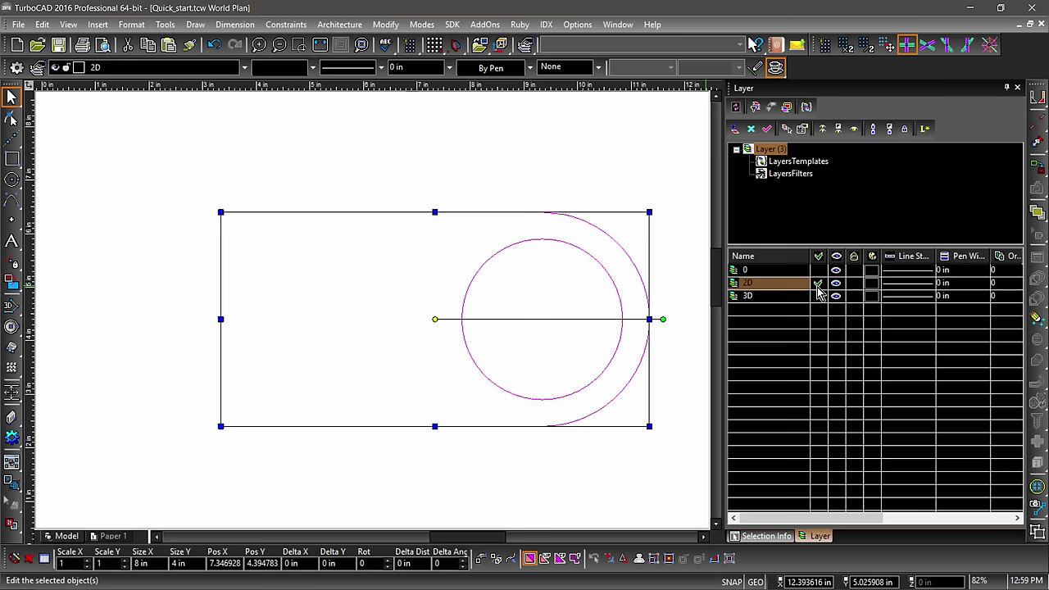
{"action": "key", "text": "Escape"}
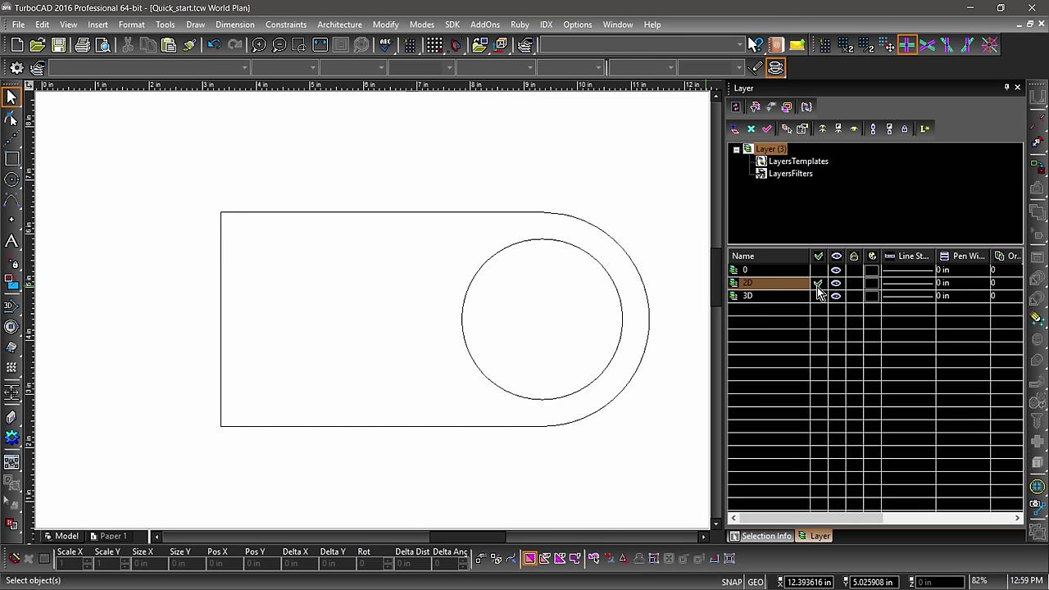
Set layer 2D's colour to Coral orange.
{"action": "left_click", "coordinate": [872, 283]}
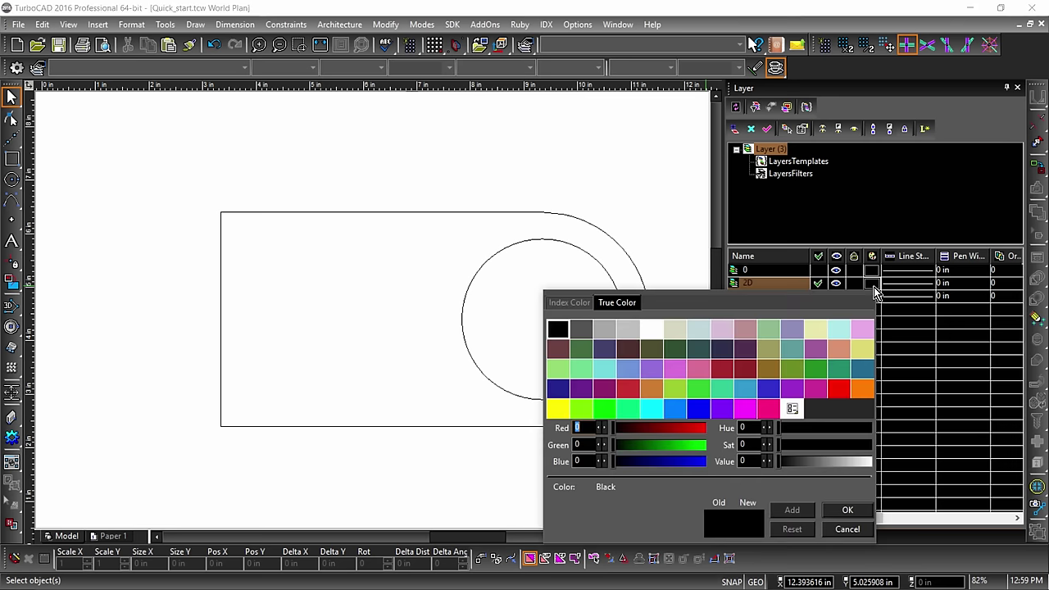
{"action": "left_click", "coordinate": [862, 386]}
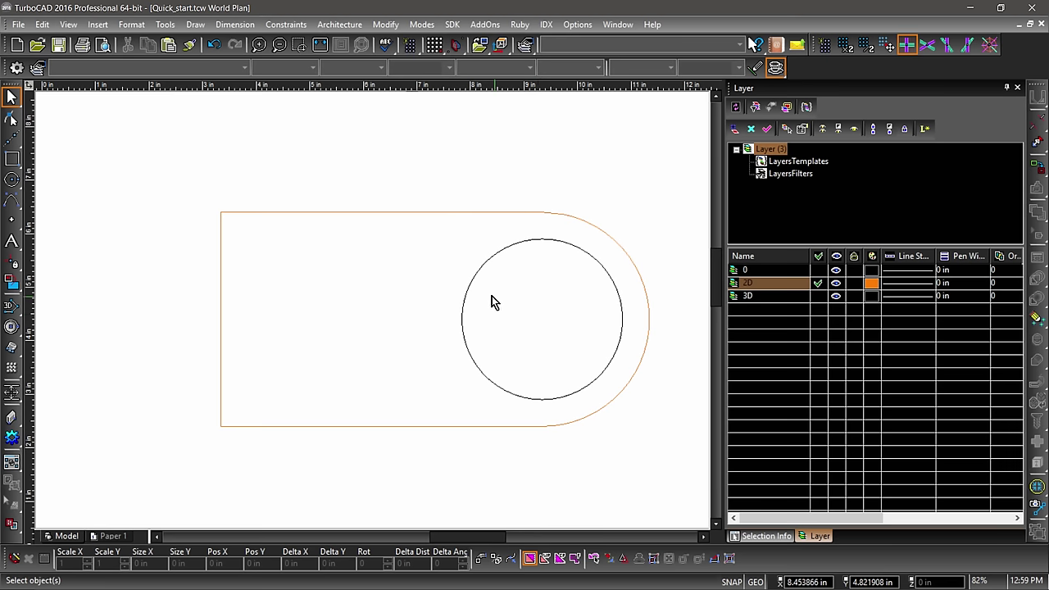
{"action": "left_click", "coordinate": [469, 296]}
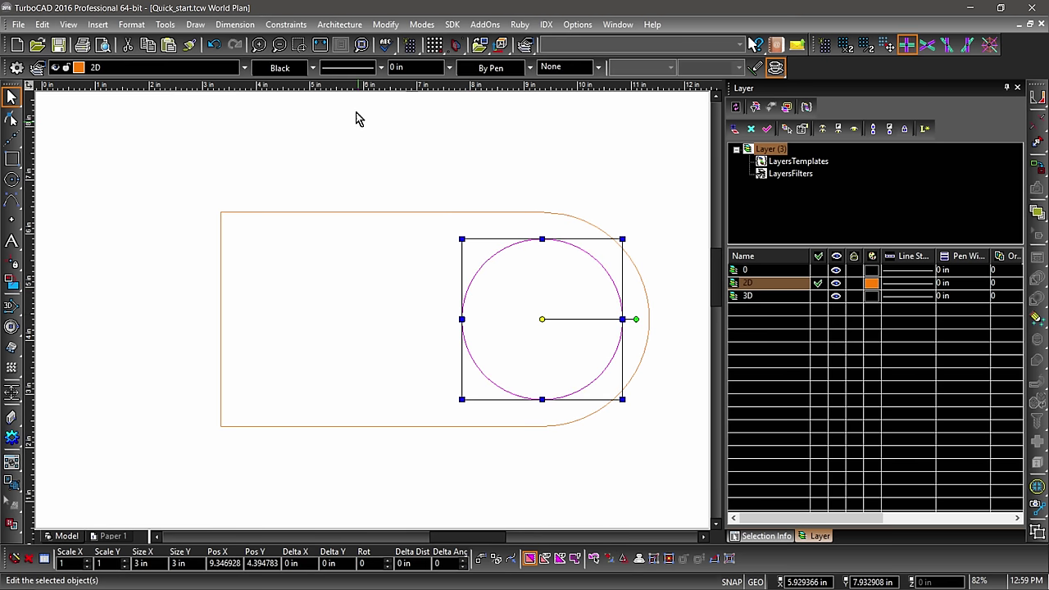
Set the hole circle's colour to By Layer so it draws orange.
{"action": "left_click", "coordinate": [313, 67]}
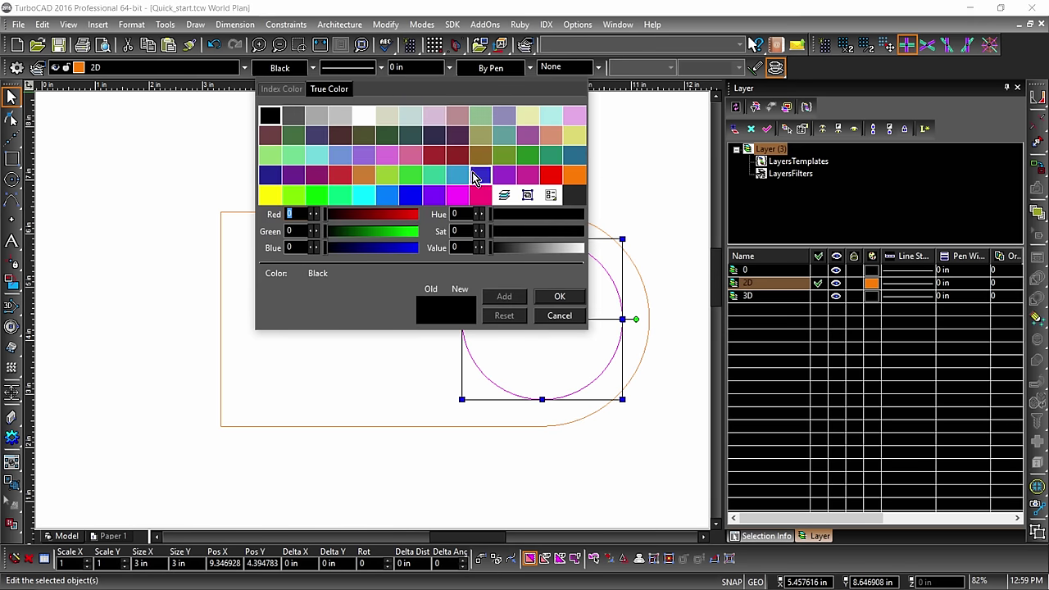
{"action": "left_click", "coordinate": [508, 199]}
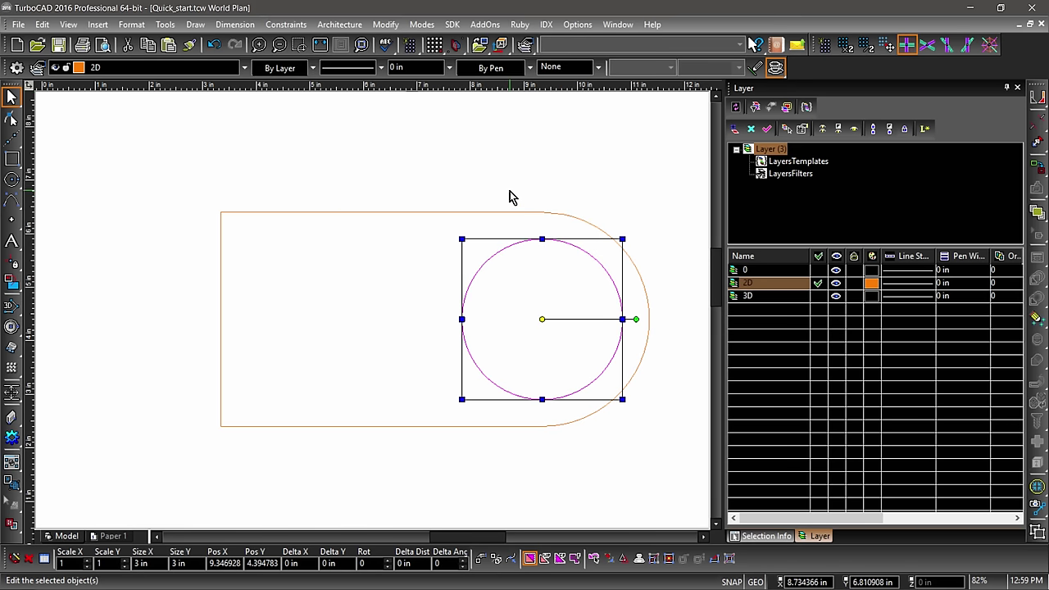
{"action": "left_click", "coordinate": [508, 191]}
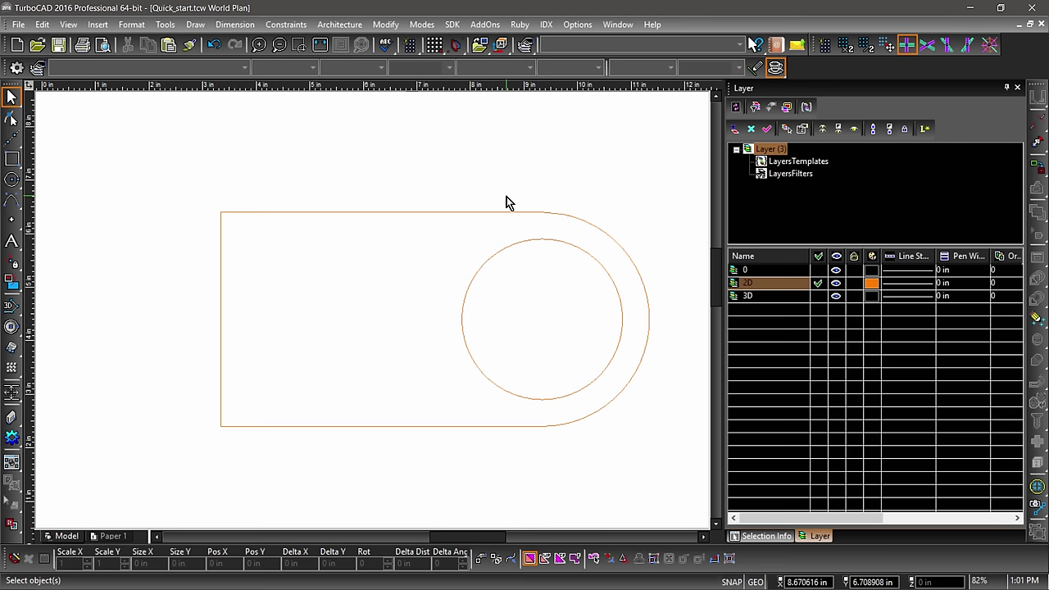
Switch to the SE isometric view and start Simple Extrude with 3D as the current layer.
{"action": "right_click", "coordinate": [318, 299]}
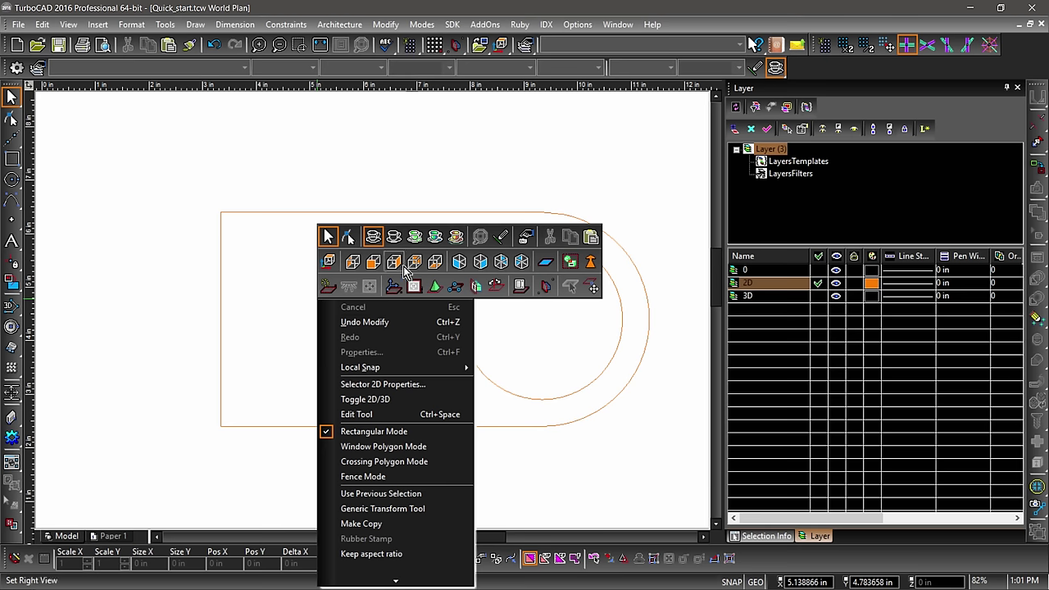
{"action": "left_click", "coordinate": [481, 263]}
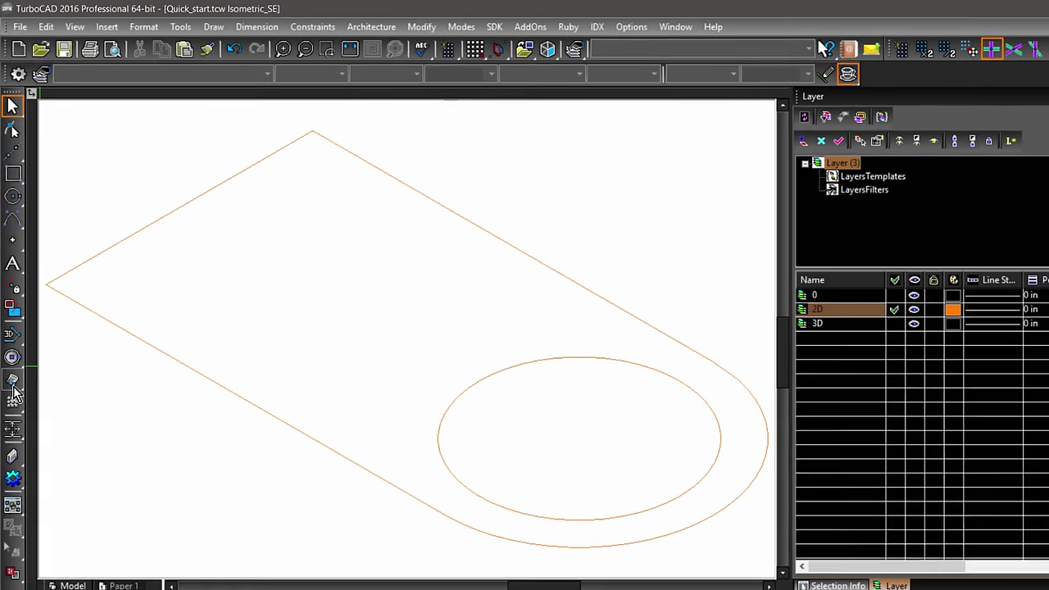
{"action": "left_click", "coordinate": [11, 351]}
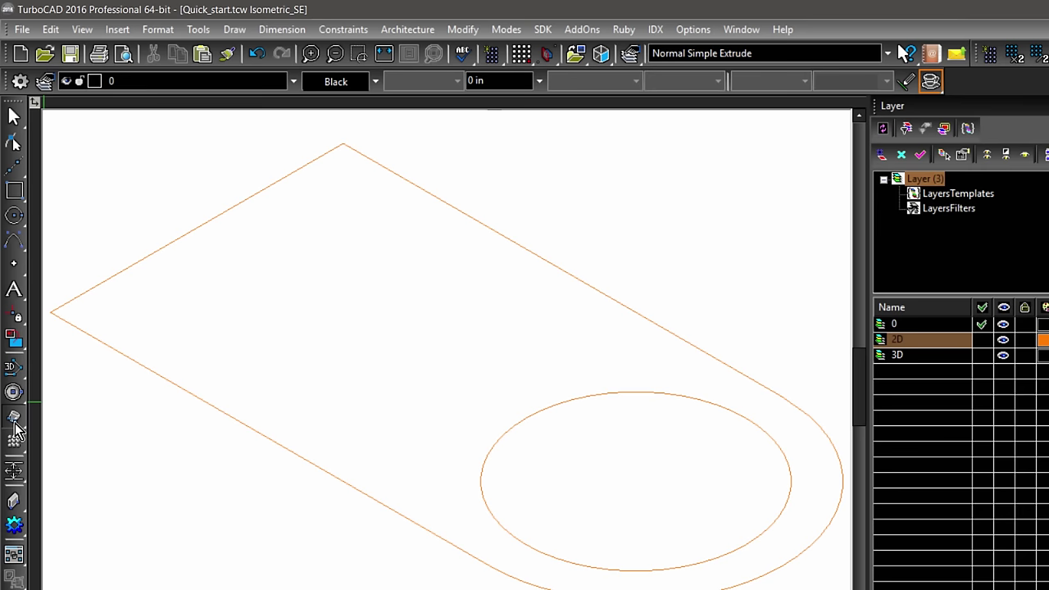
{"action": "left_click", "coordinate": [294, 84]}
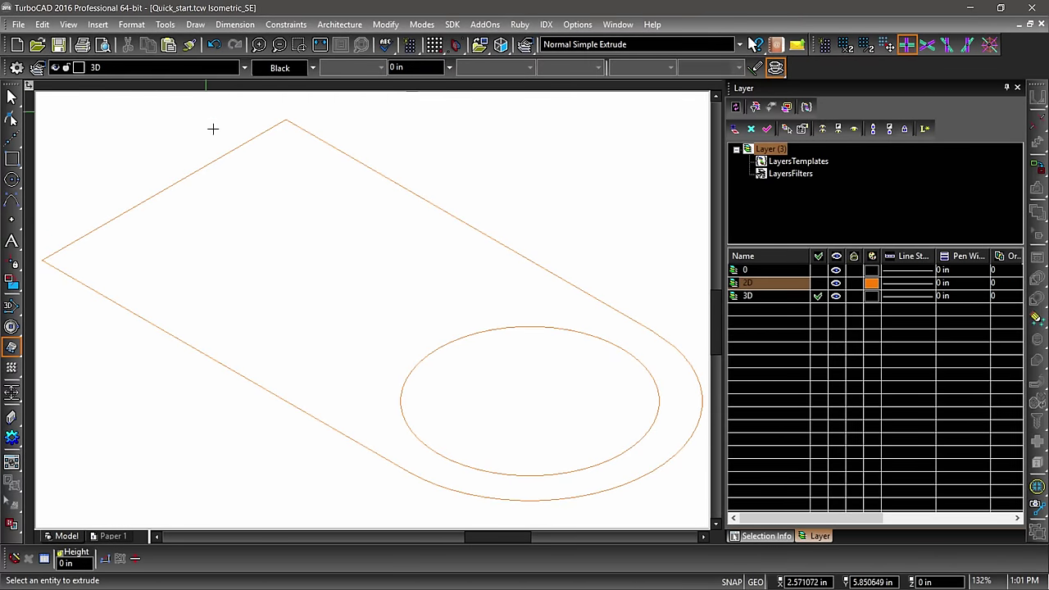
Extrude the hole circle upward into a cylinder about 2.75 in tall, then hide the 2D layer.
{"action": "left_click", "coordinate": [412, 370]}
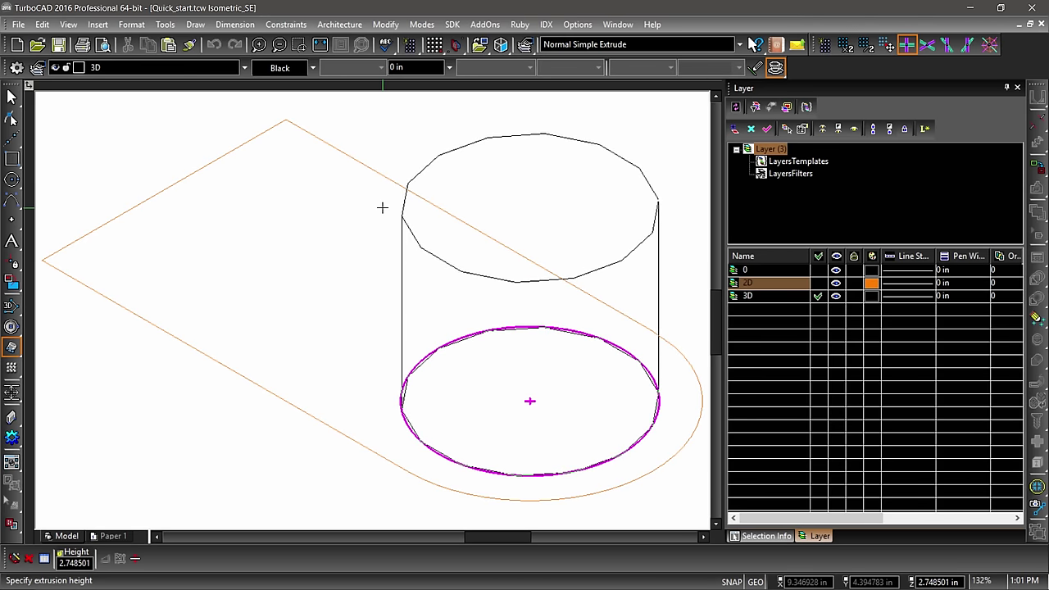
{"action": "left_click", "coordinate": [382, 220]}
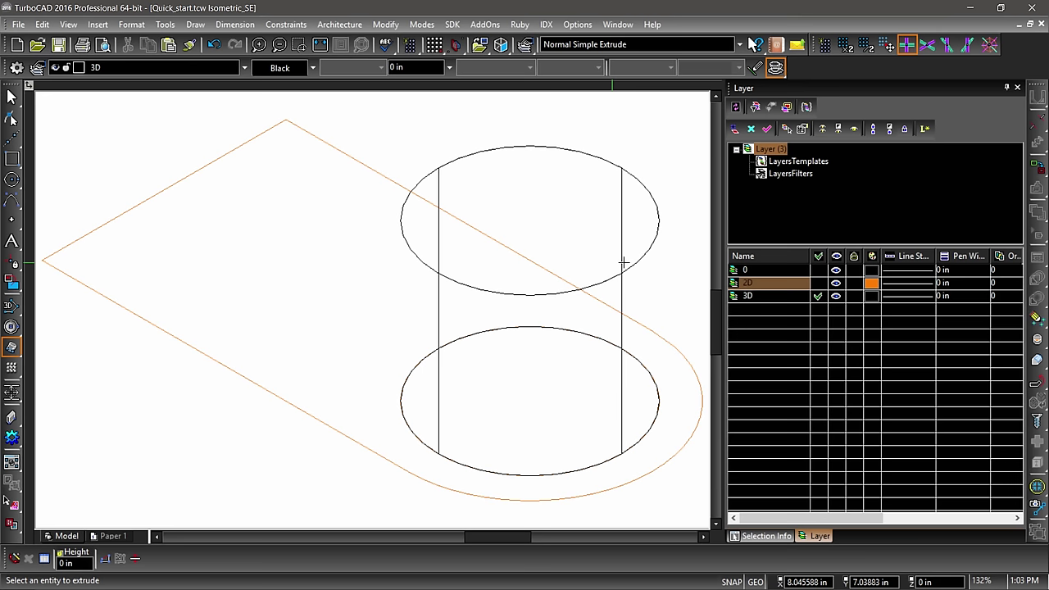
{"action": "left_click", "coordinate": [837, 283]}
Extrude the orange rounded-end outline into a plate with height 1 in.
{"action": "left_click", "coordinate": [838, 284]}
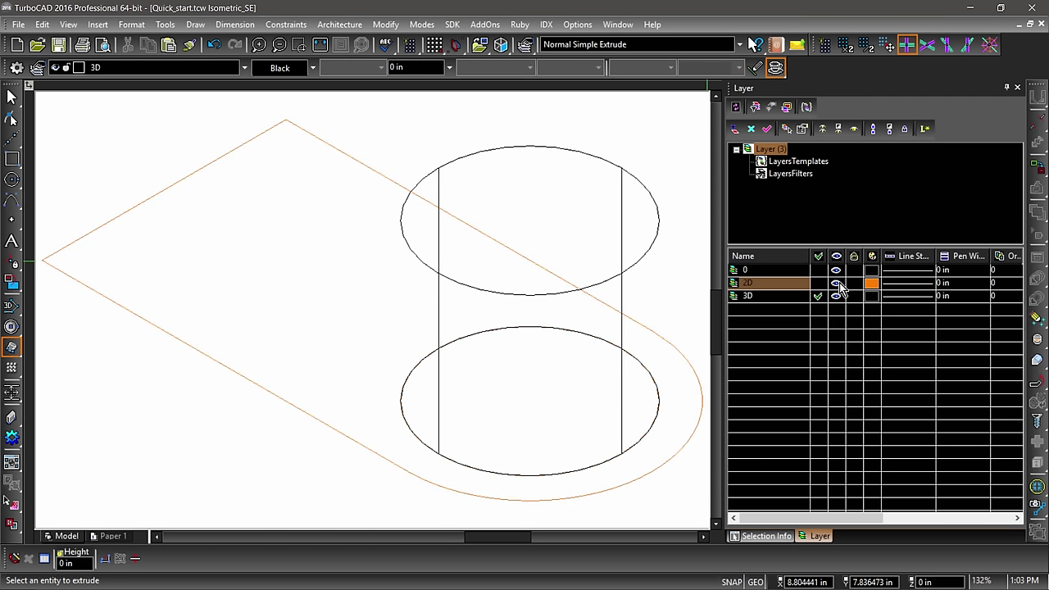
{"action": "left_click", "coordinate": [836, 295]}
{"action": "left_click", "coordinate": [836, 295]}
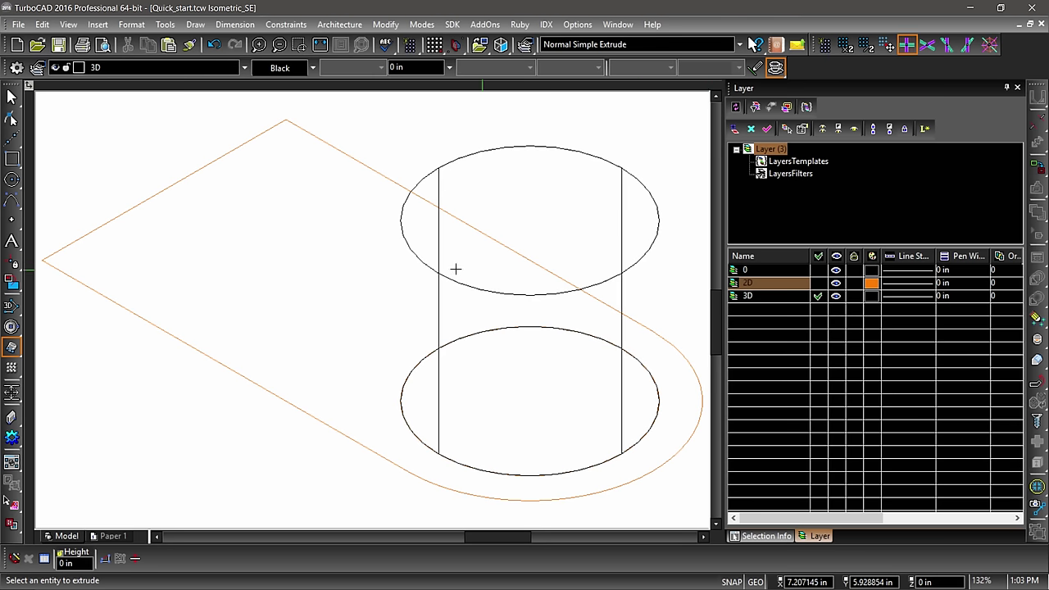
{"action": "left_click", "coordinate": [191, 345]}
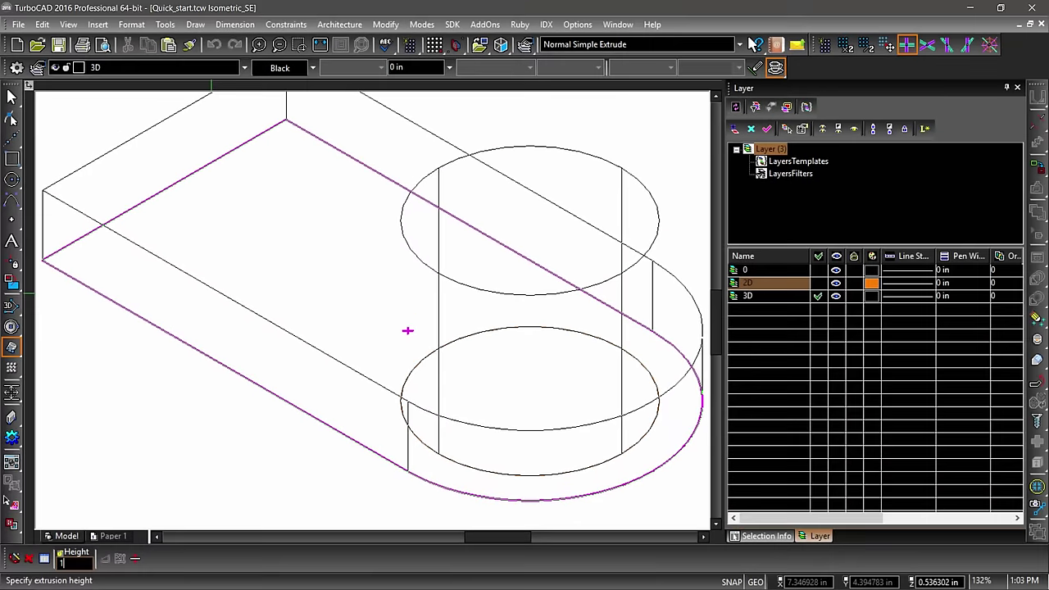
{"action": "type", "text": "1"}
{"action": "key", "text": "Return"}
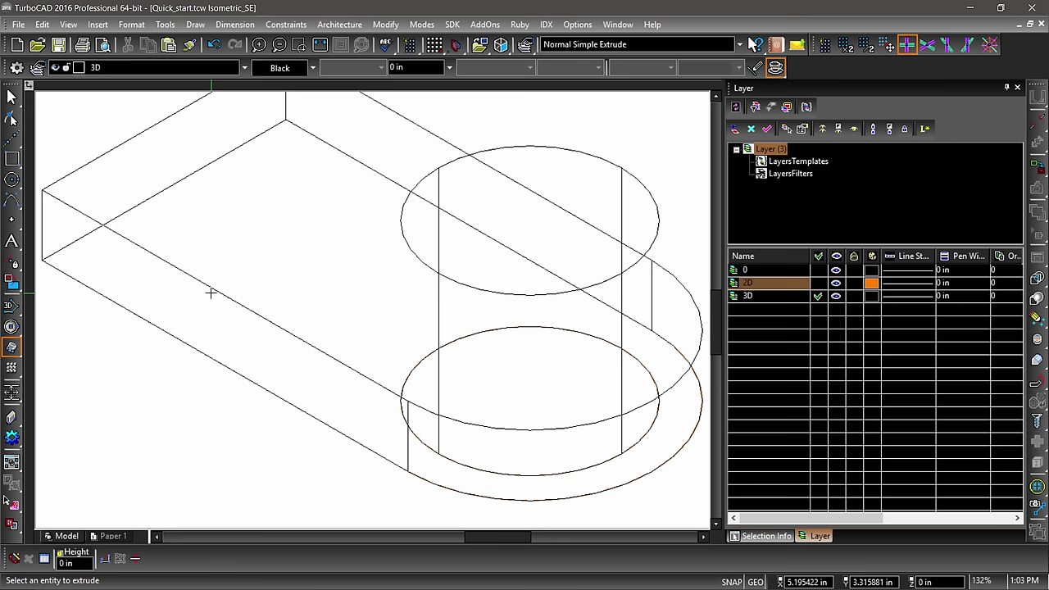
{"action": "scroll", "coordinate": [348, 270], "scroll_direction": "down", "scroll_amount": 1}
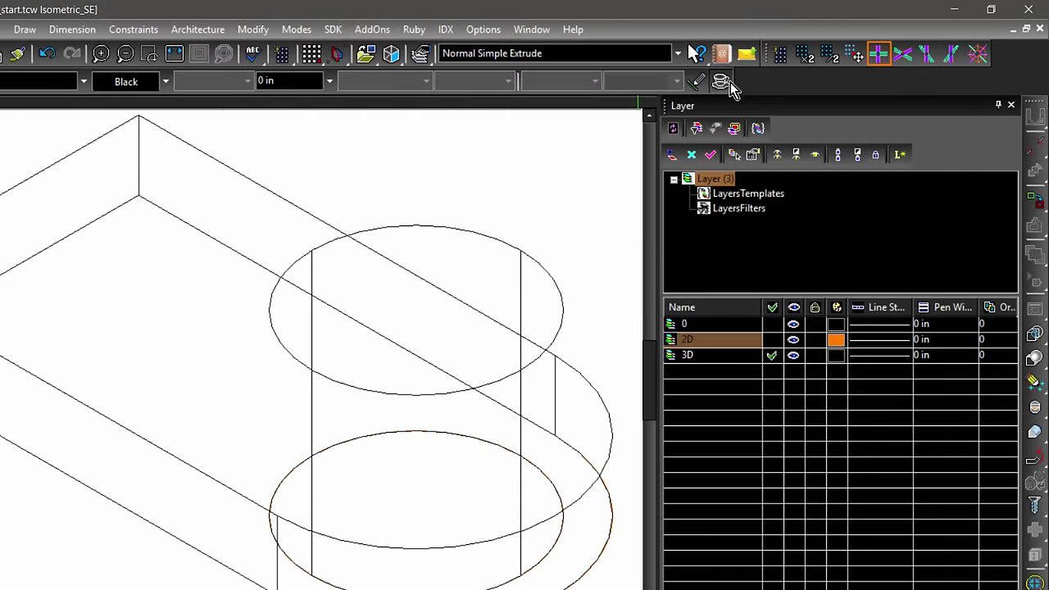
Turn on Draft Rendering from a floating render toolbar, accepting the default light sources.
{"action": "left_click", "coordinate": [729, 82]}
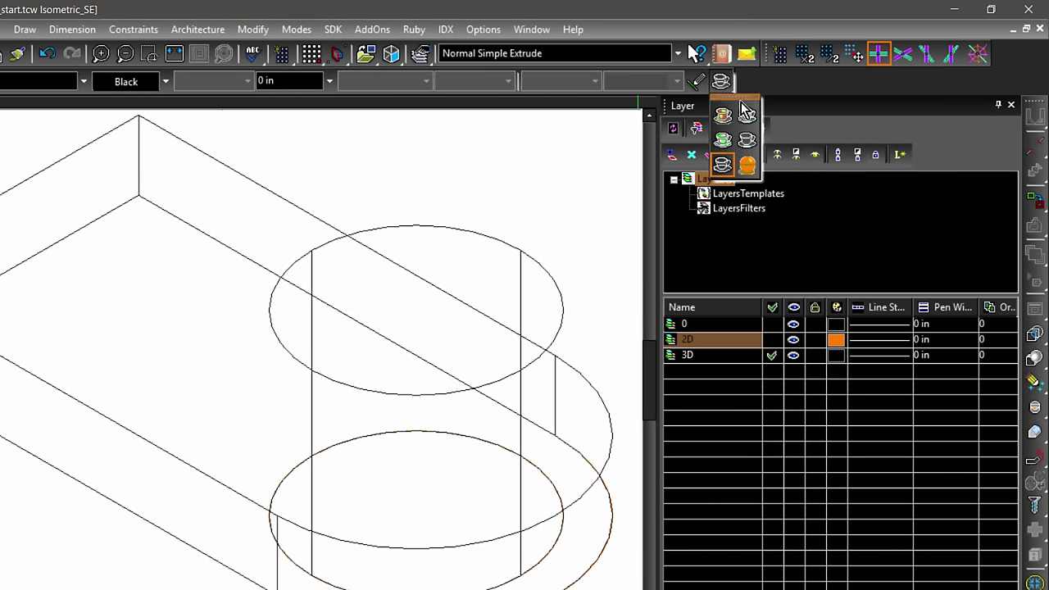
{"action": "left_click_drag", "start_coordinate": [756, 99], "coordinate": [809, 81]}
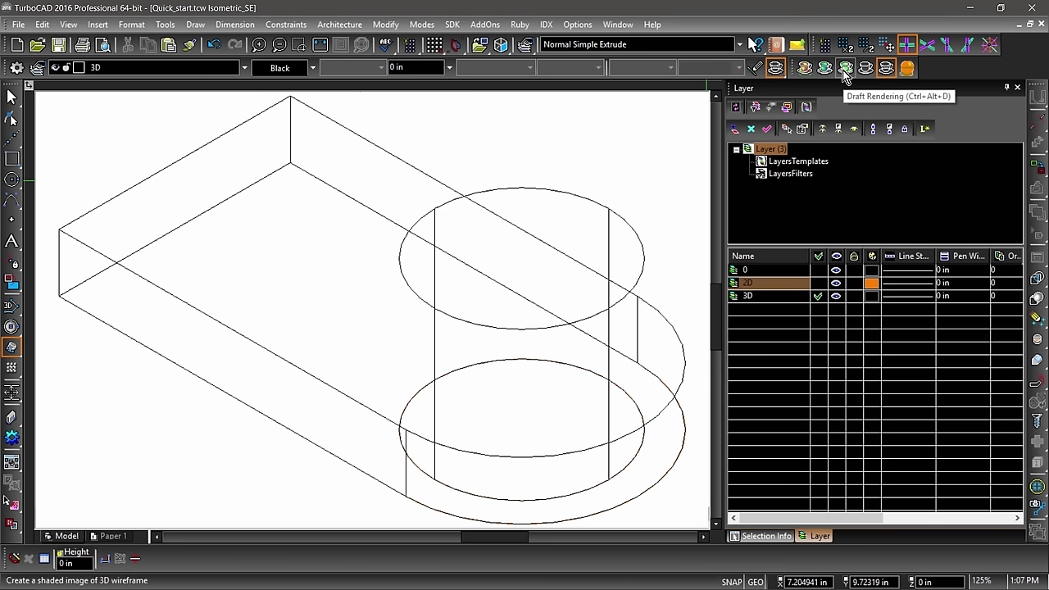
{"action": "left_click", "coordinate": [844, 71]}
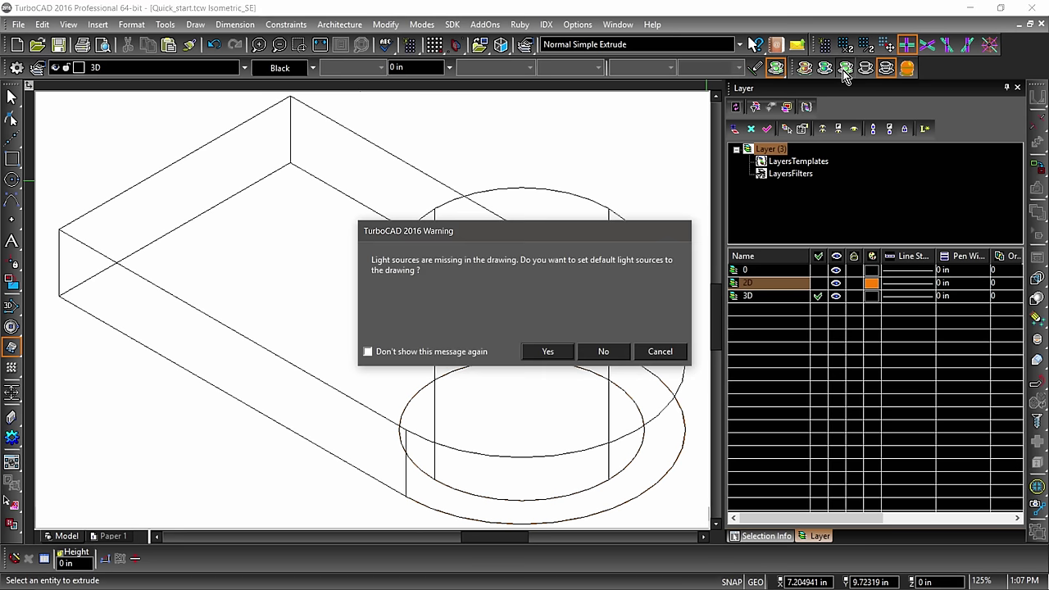
{"action": "left_click", "coordinate": [547, 349]}
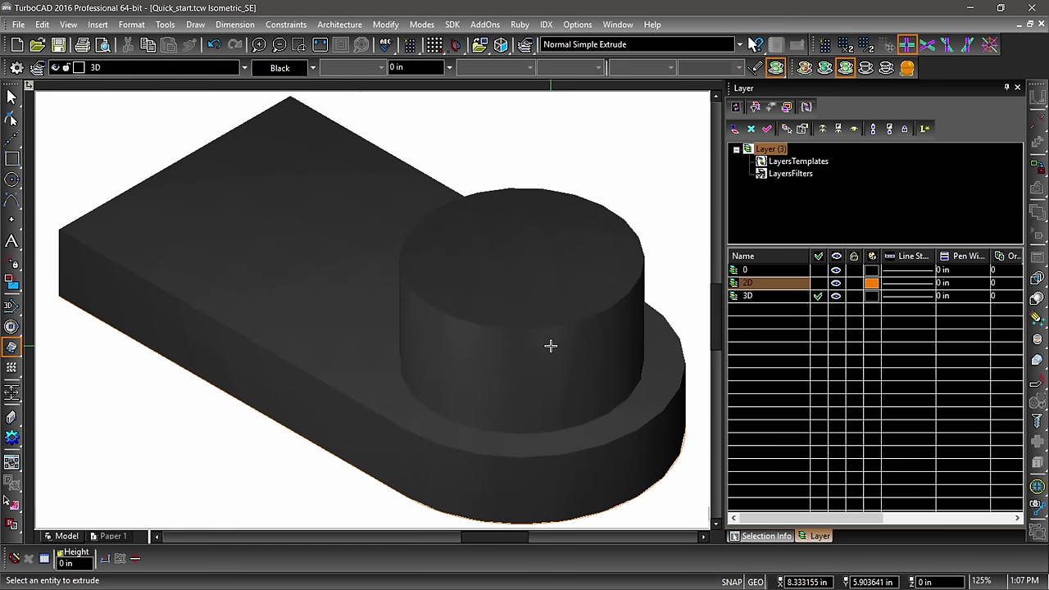
{"action": "left_click", "coordinate": [10, 98]}
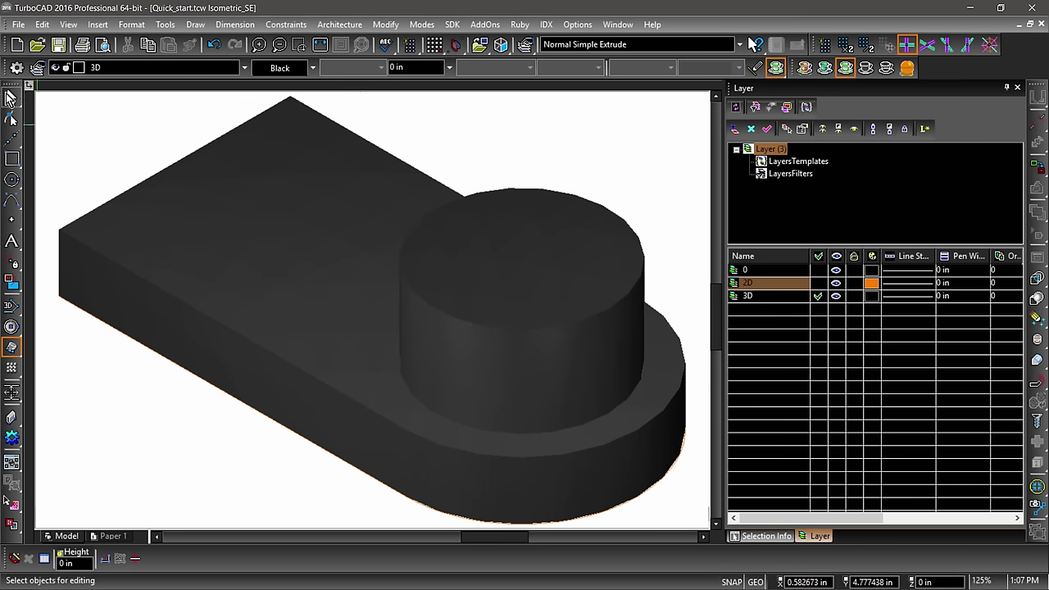
Set the plate's Line Color to Yellow and the cylinder's to Red.
{"action": "left_click", "coordinate": [253, 227]}
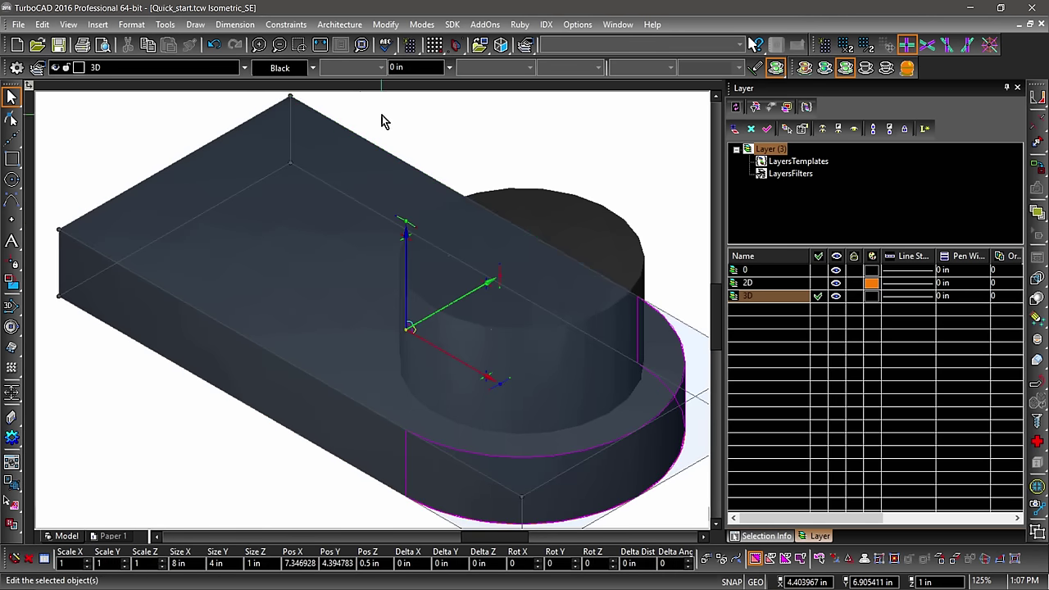
{"action": "left_click", "coordinate": [313, 69]}
{"action": "left_click", "coordinate": [270, 194]}
{"action": "key", "text": "Escape"}
{"action": "left_click", "coordinate": [567, 228]}
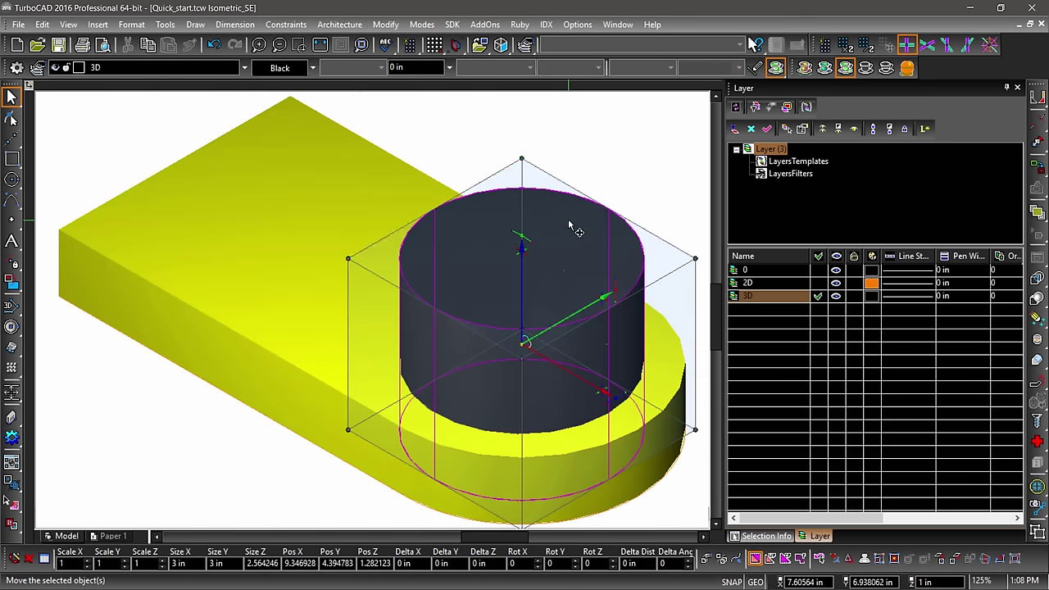
{"action": "left_click", "coordinate": [313, 69]}
{"action": "left_click", "coordinate": [553, 178]}
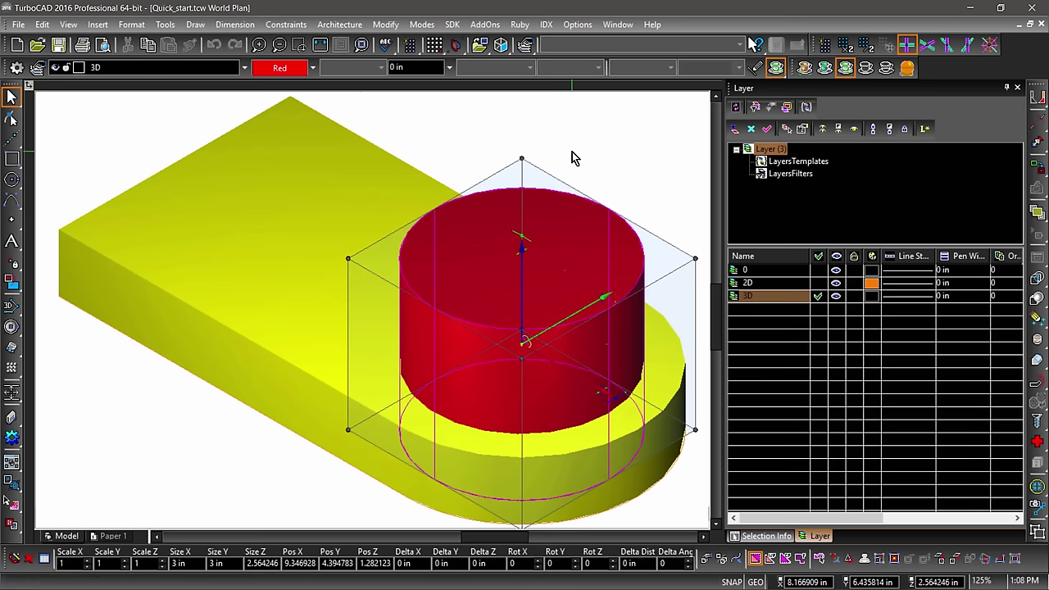
{"action": "key", "text": "Escape"}
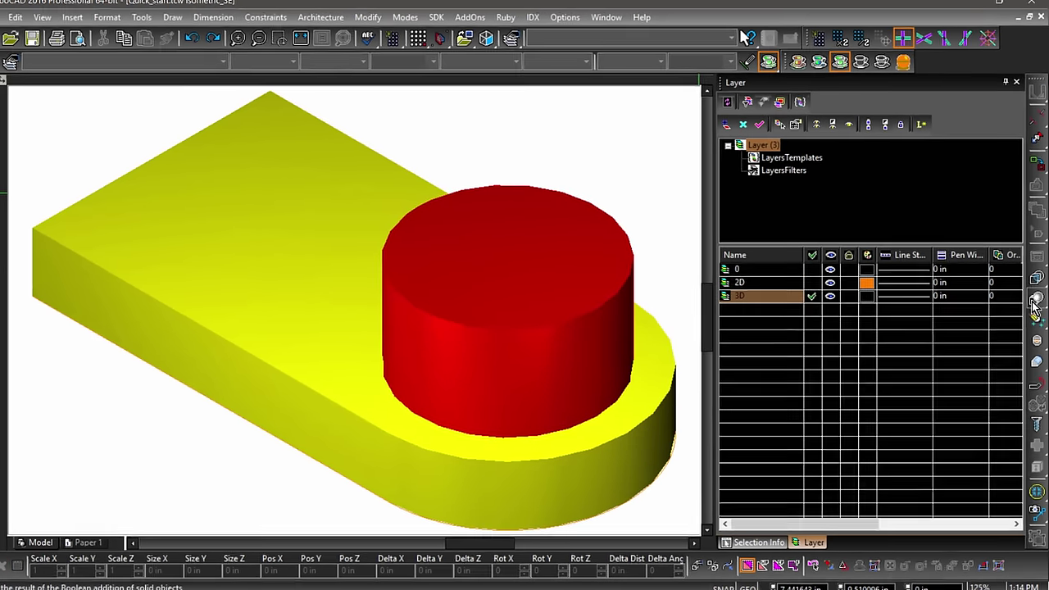
{"action": "left_click", "coordinate": [1036, 300]}
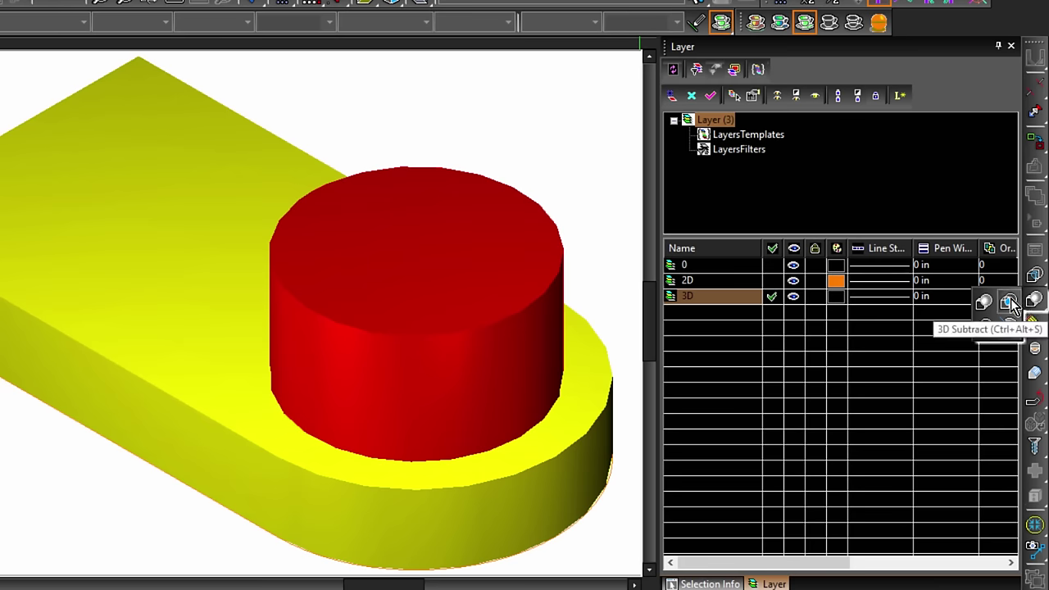
Use 3D Subtract to cut the red cylinder from the yellow plate, without editing history.
{"action": "left_click", "coordinate": [1010, 303]}
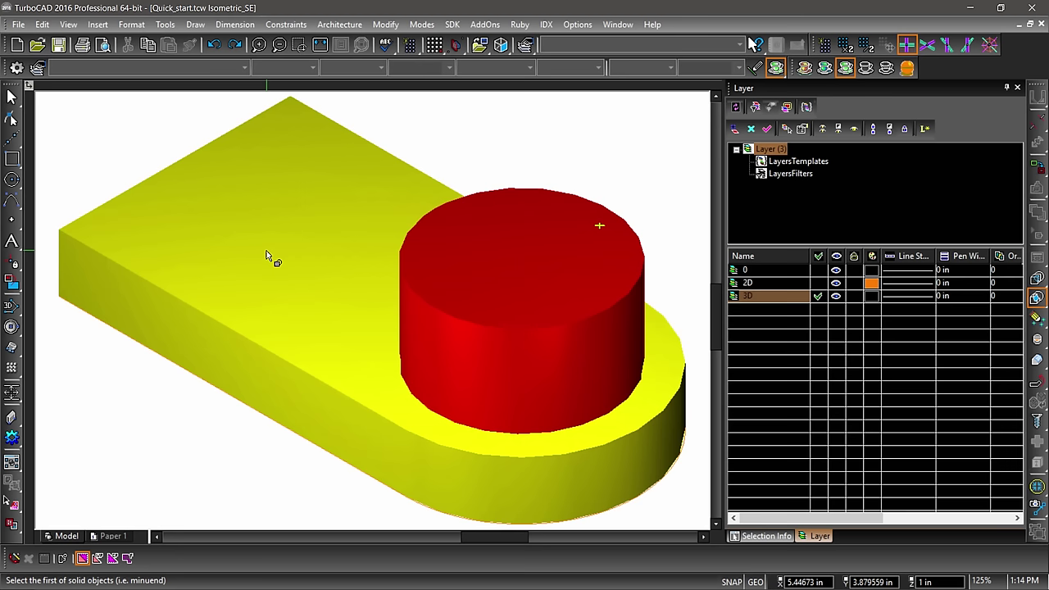
{"action": "left_click", "coordinate": [266, 256]}
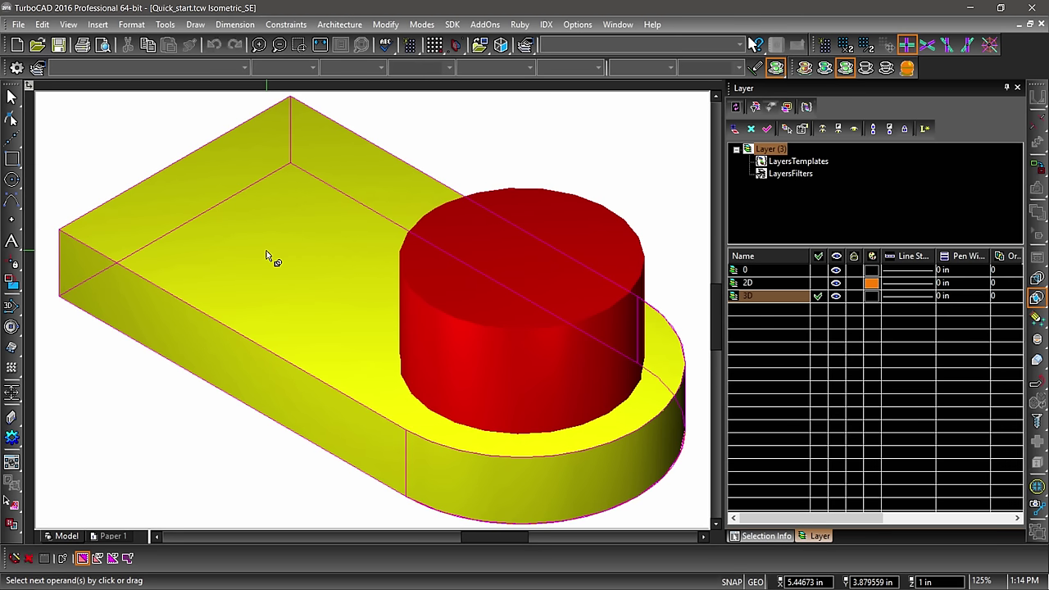
{"action": "left_click", "coordinate": [553, 216]}
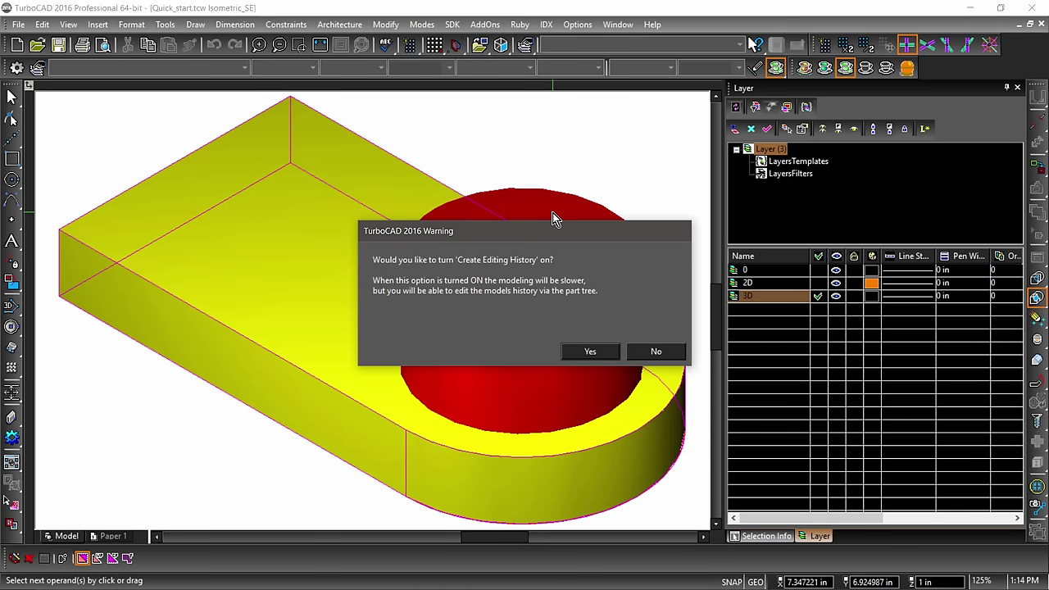
{"action": "left_click", "coordinate": [651, 351]}
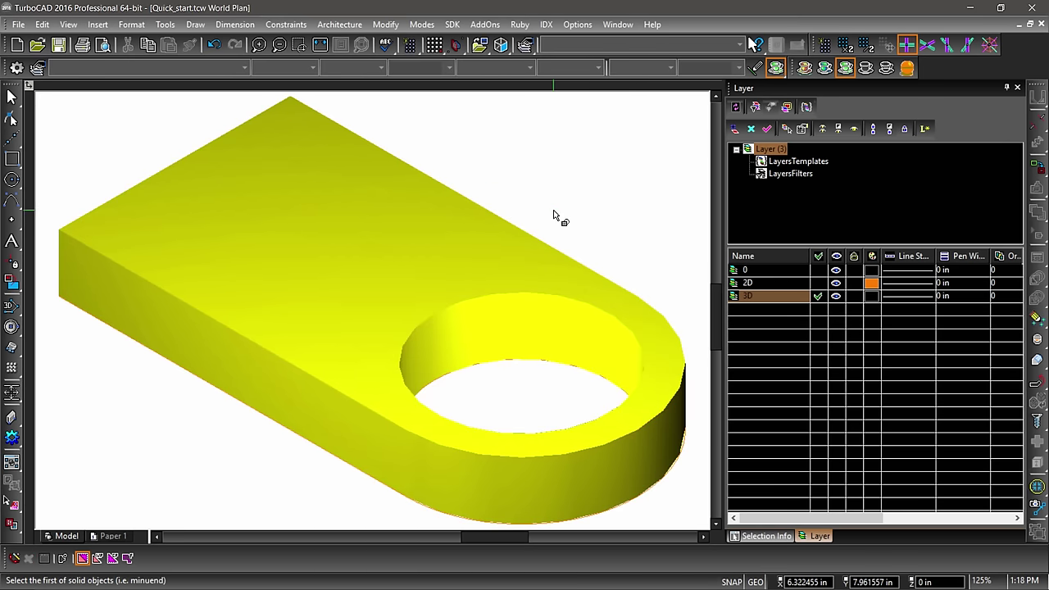
Save the drawing as Quick_start-1.tcw and dismiss the Summary Info dialog.
{"action": "left_click", "coordinate": [28, 26]}
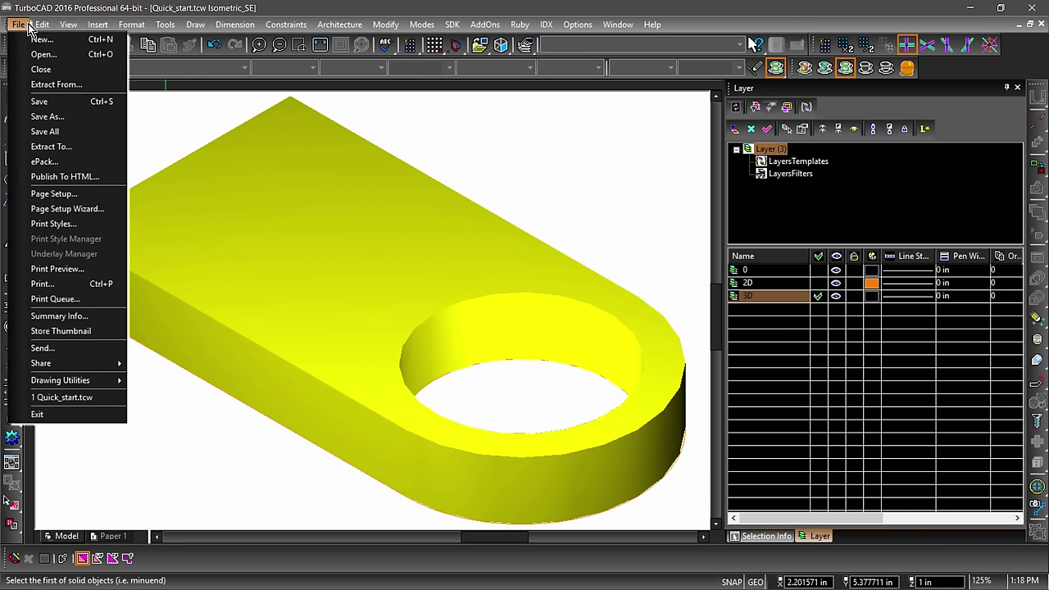
{"action": "left_click", "coordinate": [43, 121]}
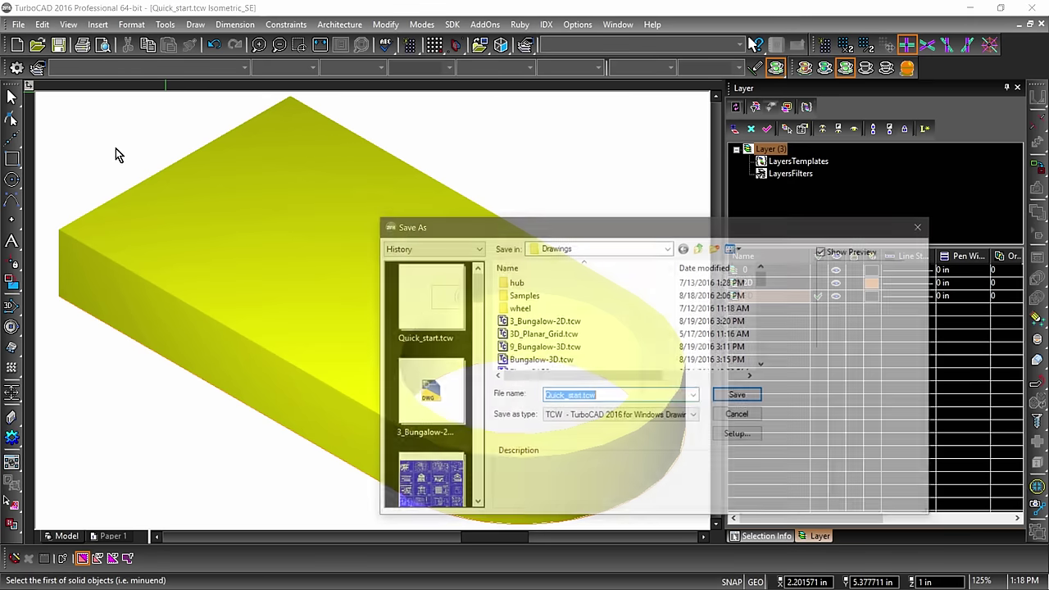
{"action": "left_click", "coordinate": [586, 396]}
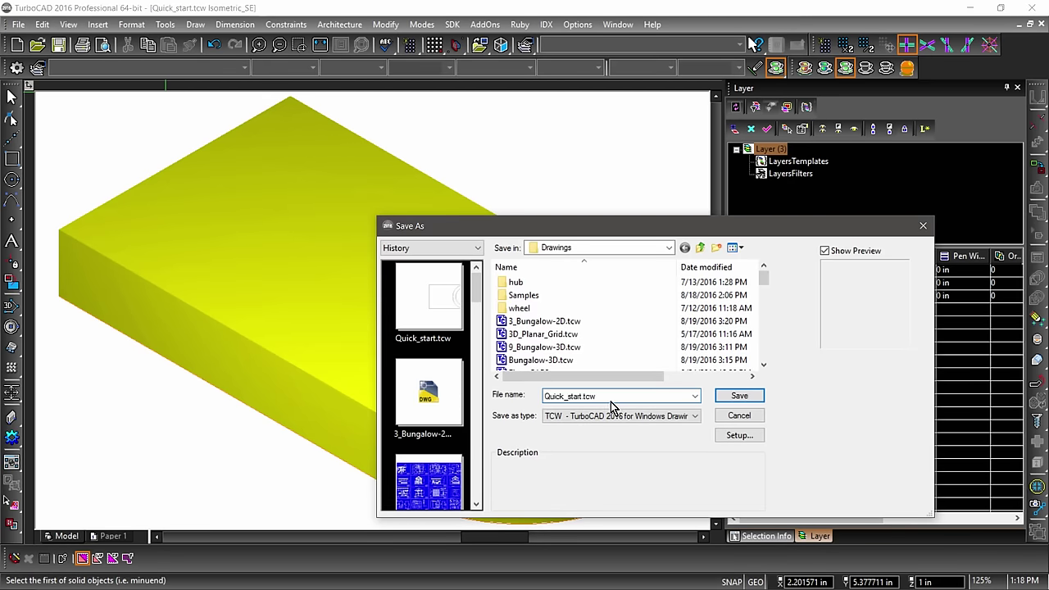
{"action": "type", "text": "-1"}
{"action": "left_click", "coordinate": [729, 396]}
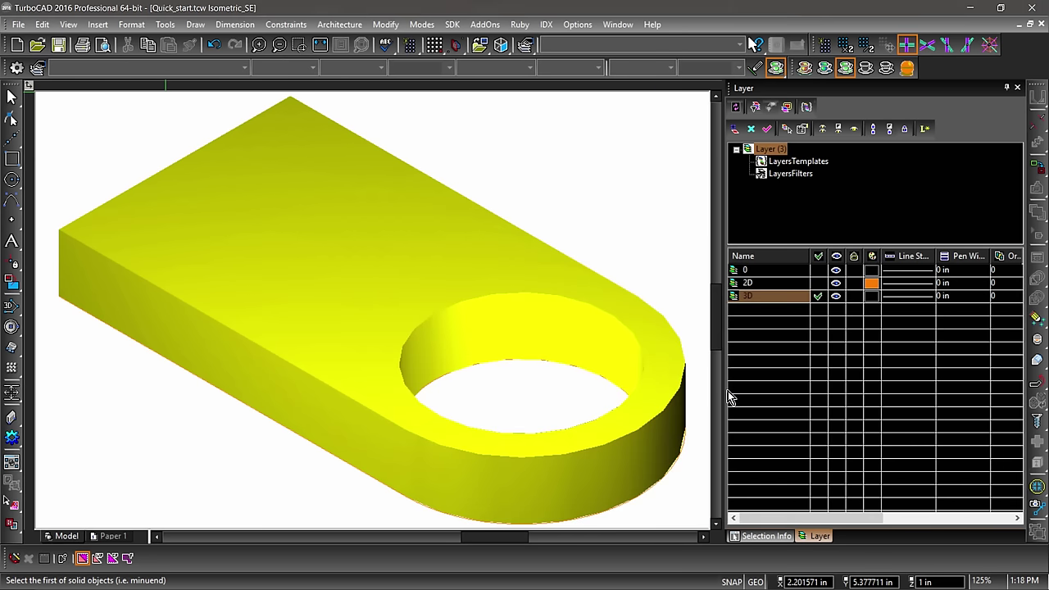
{"action": "left_click", "coordinate": [628, 157]}
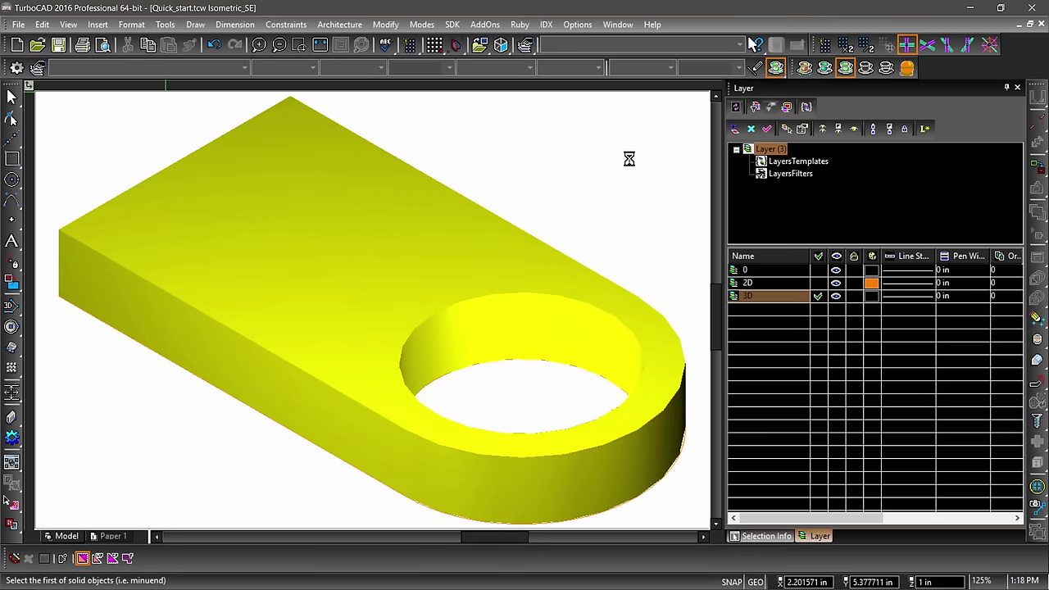